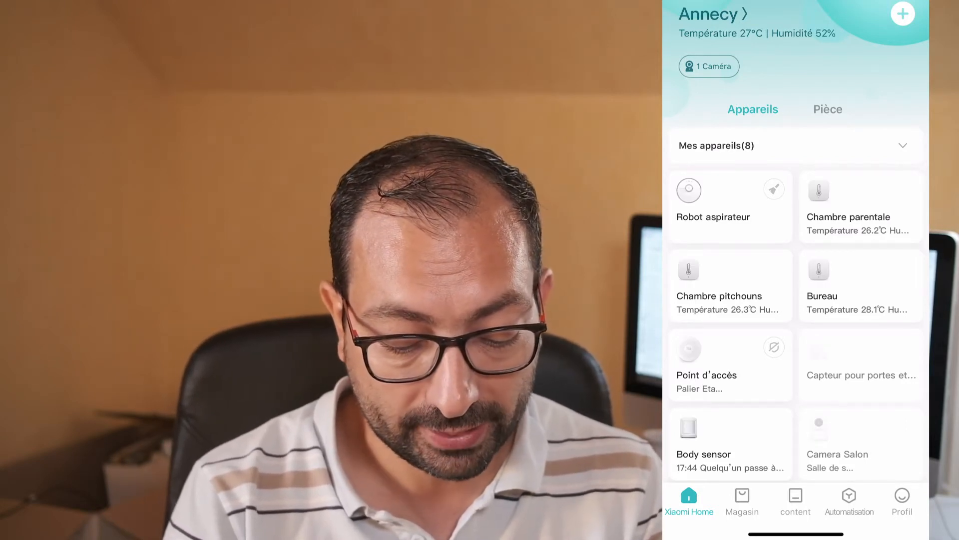
# - Open the À propos de page of the Point d'accès device and reveal its hidden developer entries
pyautogui.click(730, 364)
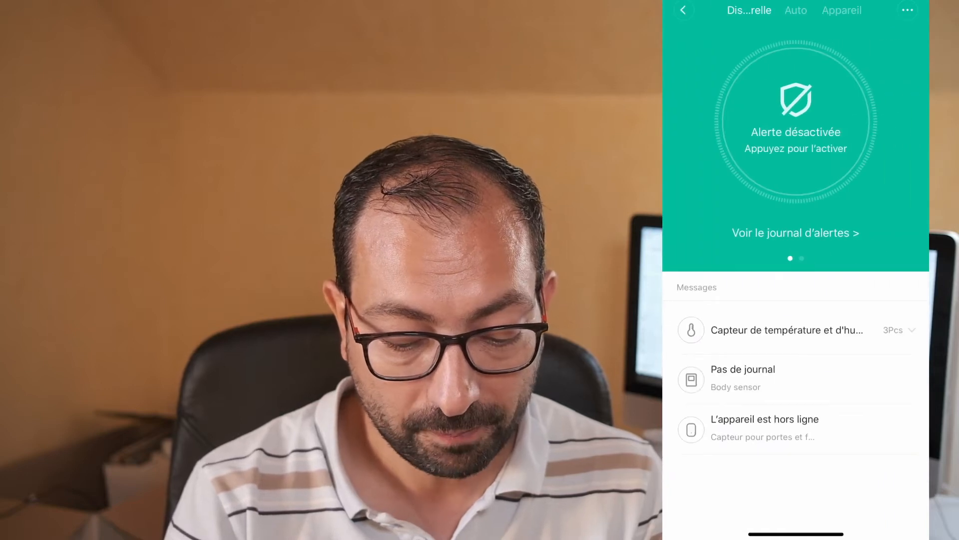
pyautogui.click(908, 10)
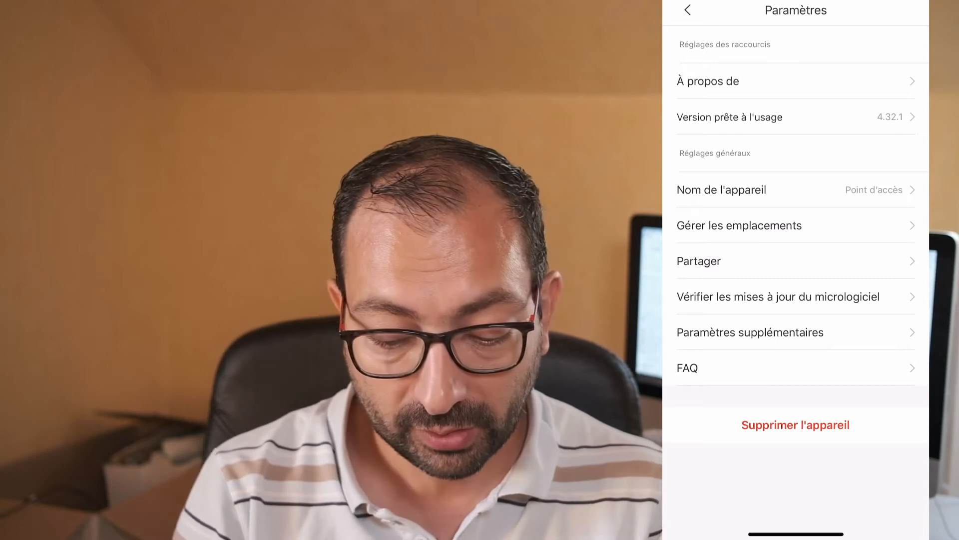
pyautogui.click(708, 81)
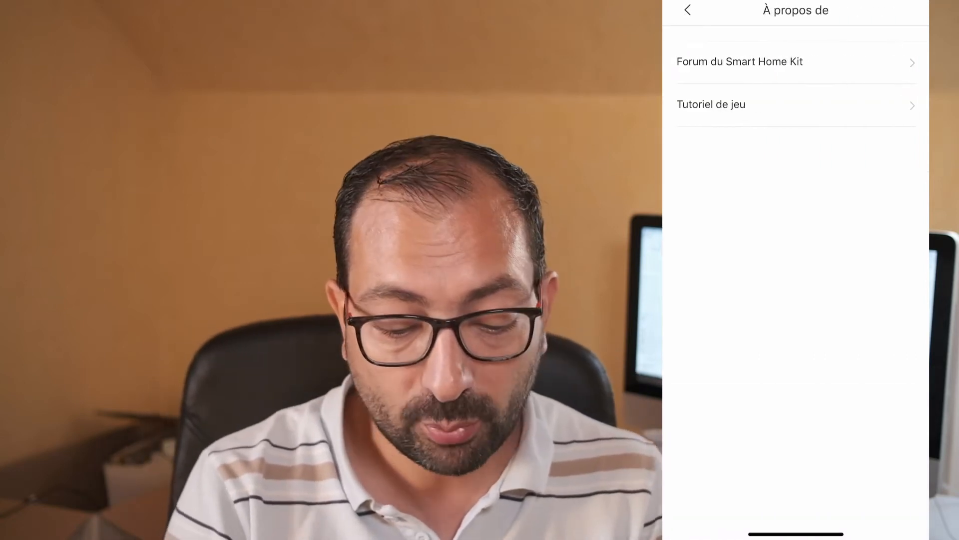
pyautogui.click(795, 379)
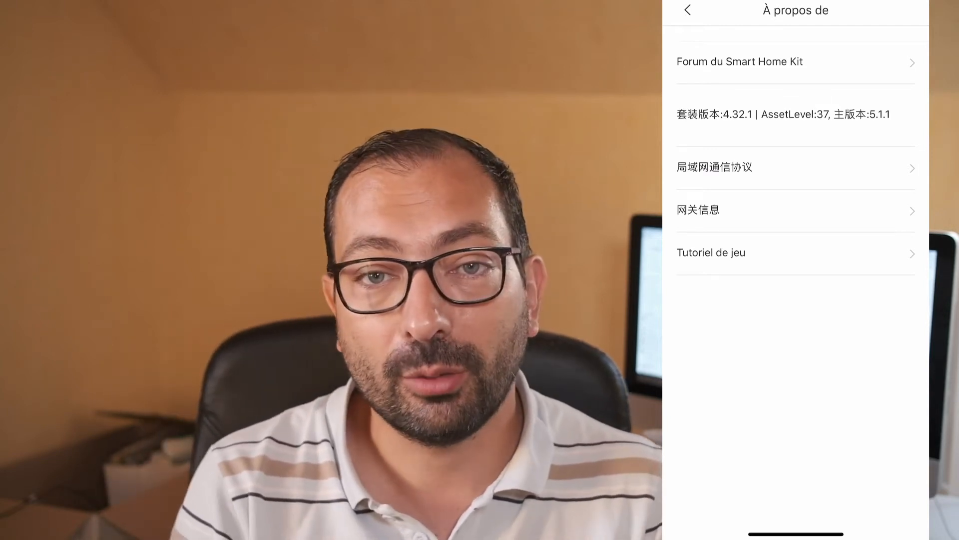
# - Look up the gateway key under 局域网通信协议 and consult the gateway details under 网关信息
pyautogui.click(795, 168)
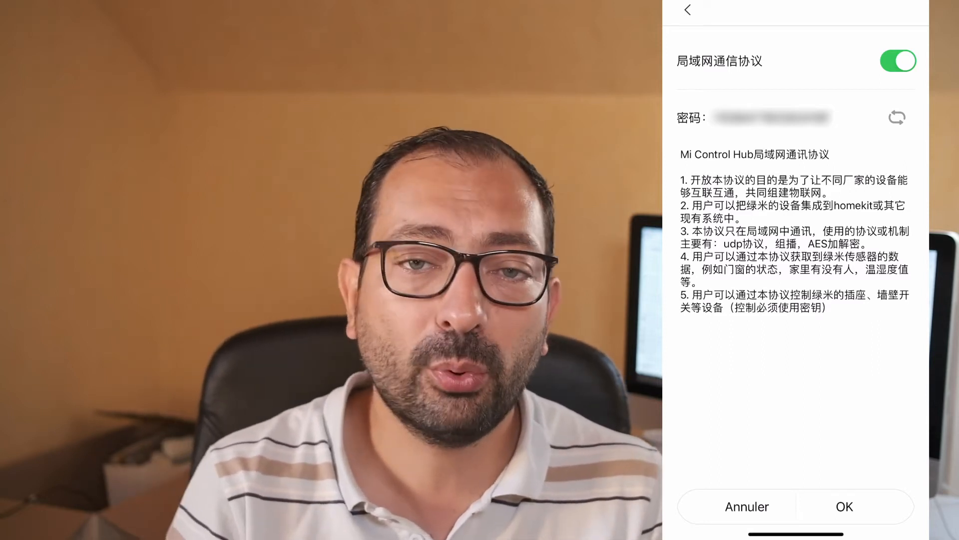
pyautogui.click(687, 10)
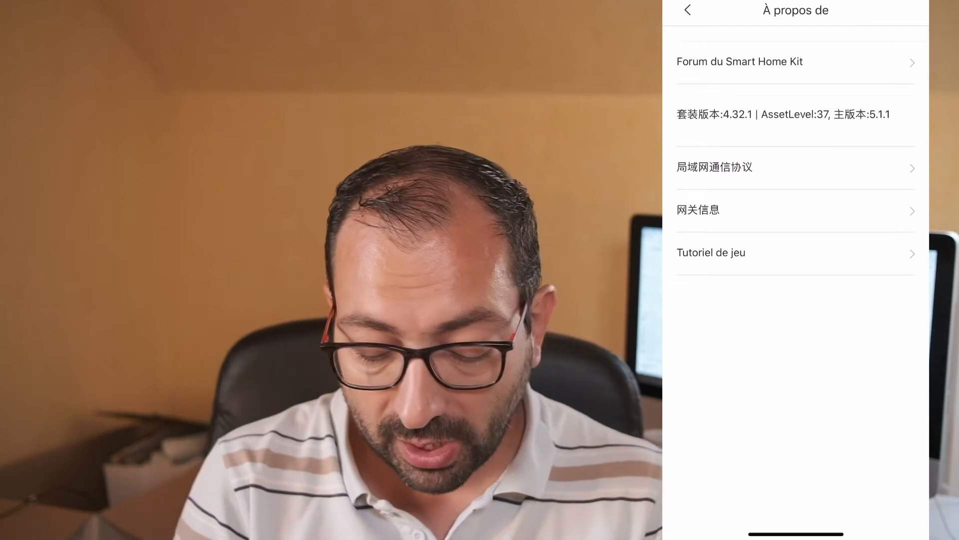
pyautogui.click(698, 209)
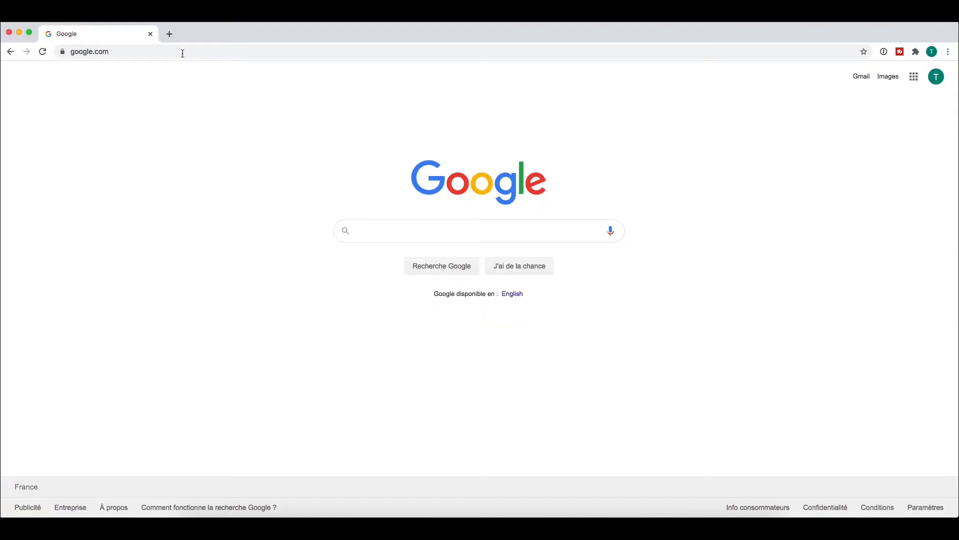
# - Switch to the browser, load Home Assistant at 192.168.1.30:8123 and go to its Intégrations configuration
pyautogui.click(183, 53)
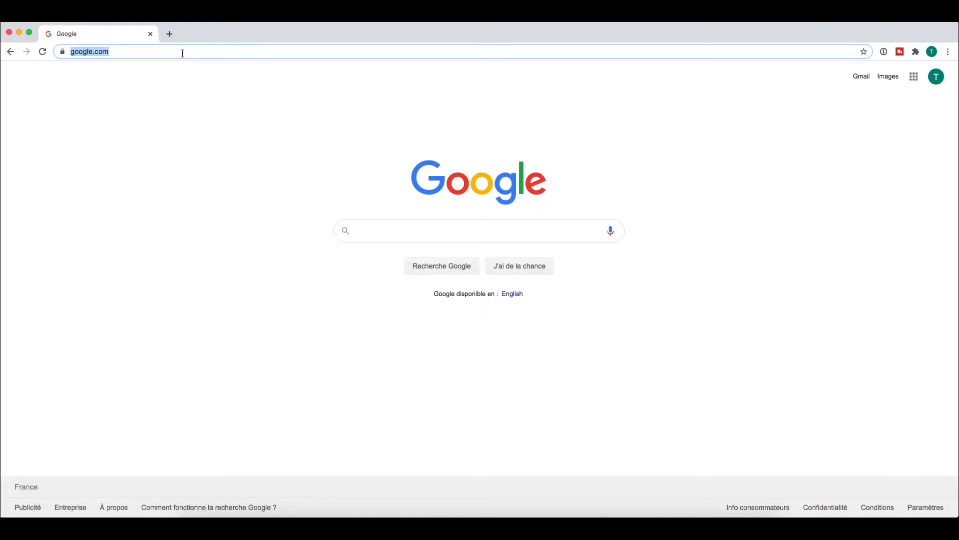
pyautogui.write('192.168.1.30:8123')
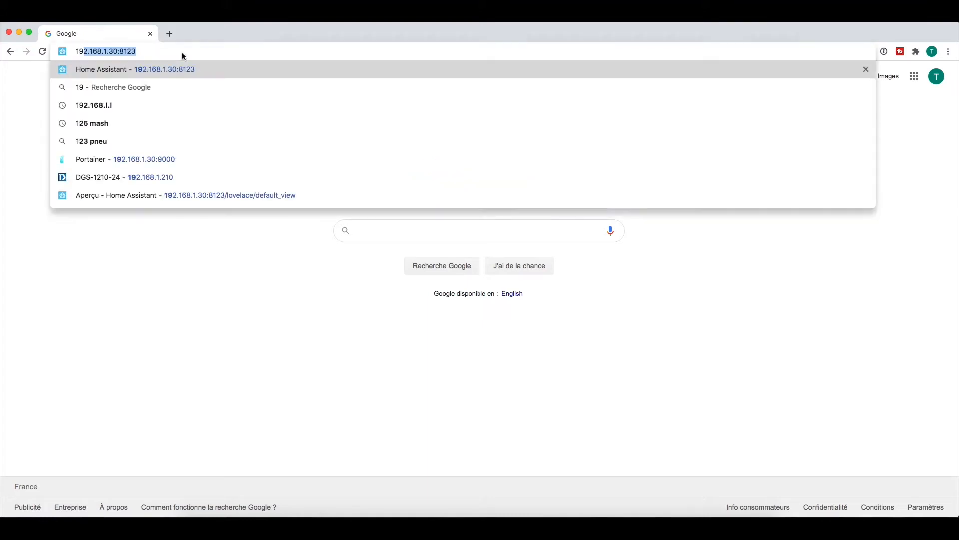
pyautogui.press('Return')
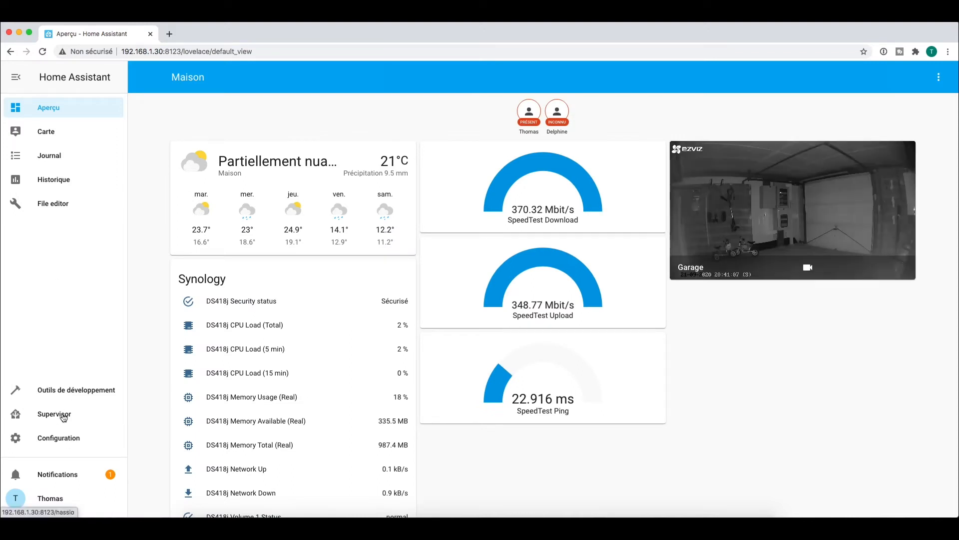
pyautogui.click(70, 441)
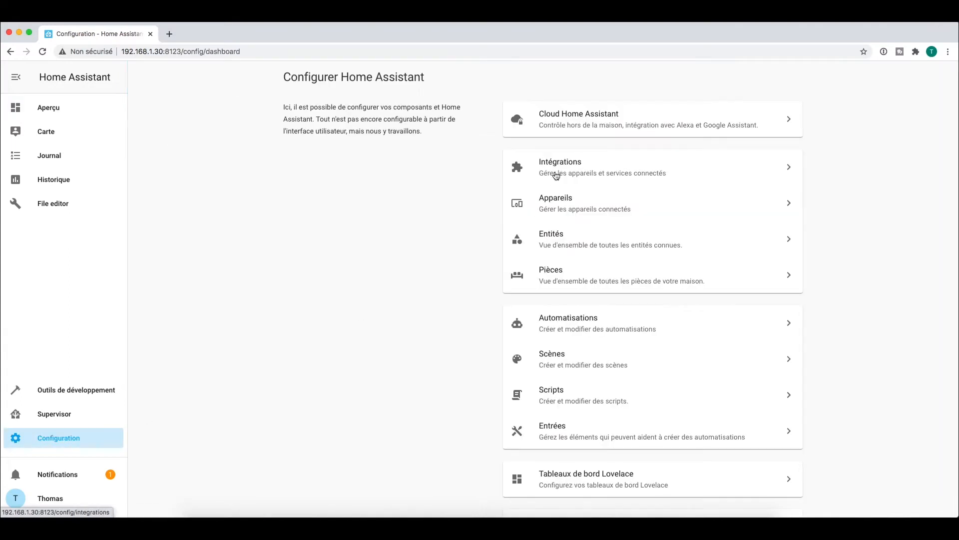
pyautogui.click(553, 172)
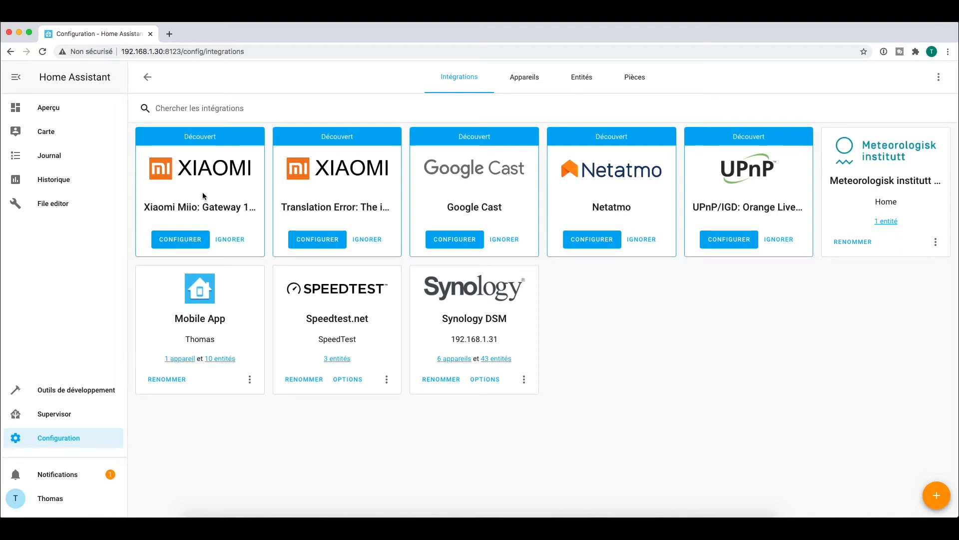
# - Configure the discovered Xiaomi Miio gateway integration by pasting the API token and submitting it with the default gateway name
pyautogui.click(186, 241)
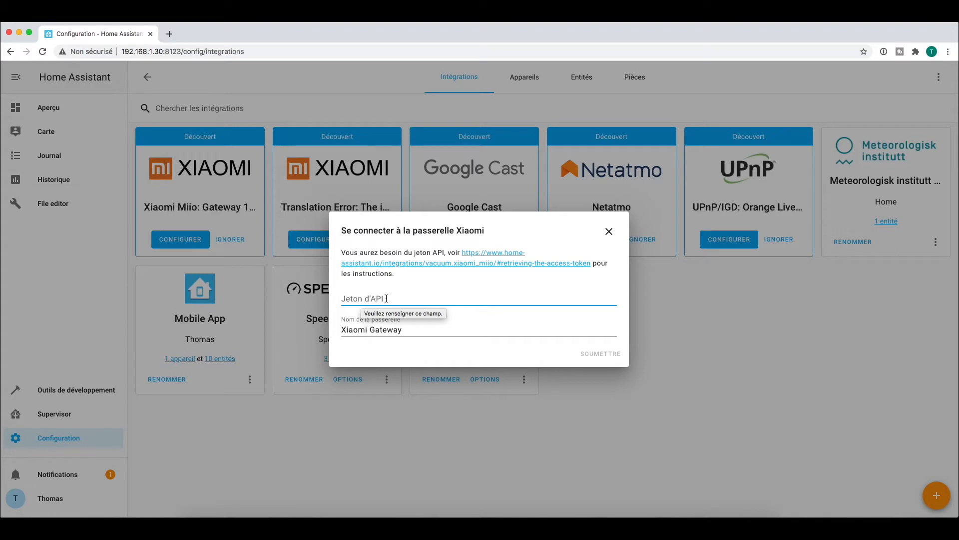
pyautogui.press('super+v')
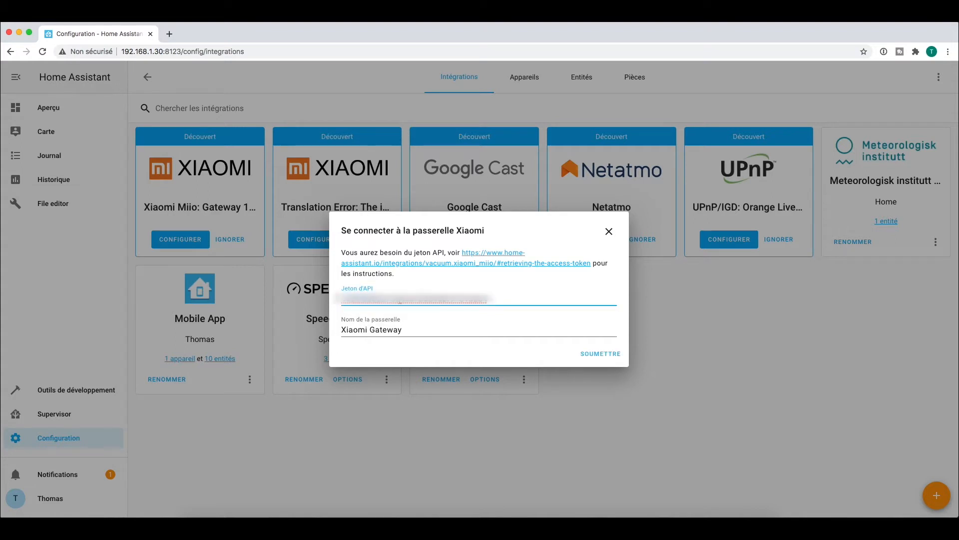
pyautogui.click(590, 352)
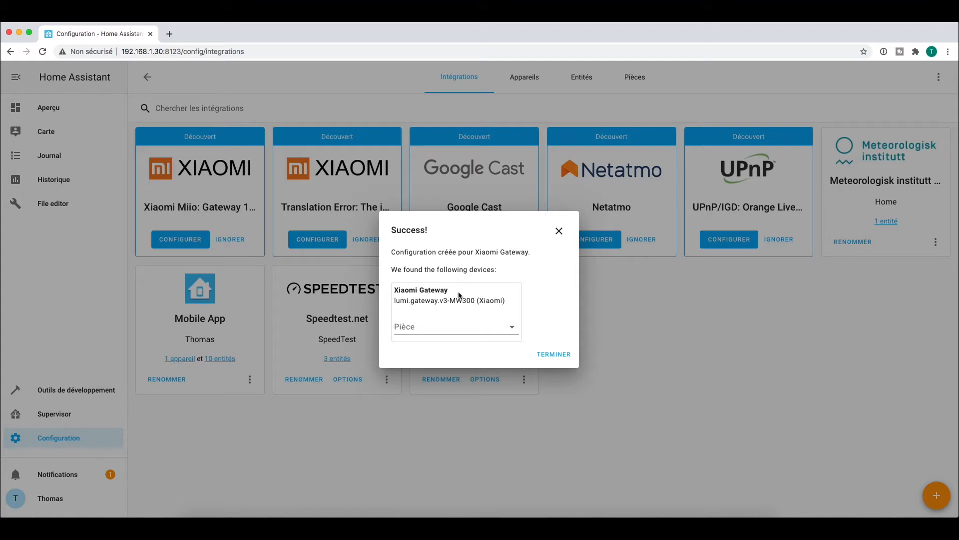
# - Assign the Xiaomi Gateway to Palier étage and the weather sensor lumi.158d0001ab7166 to Chambre
pyautogui.click(512, 327)
pyautogui.click(464, 481)
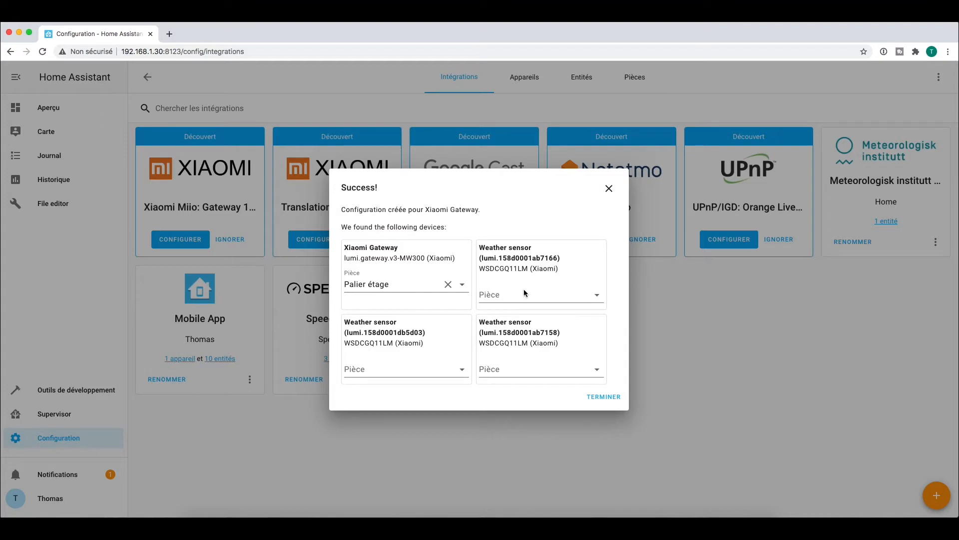
pyautogui.click(463, 372)
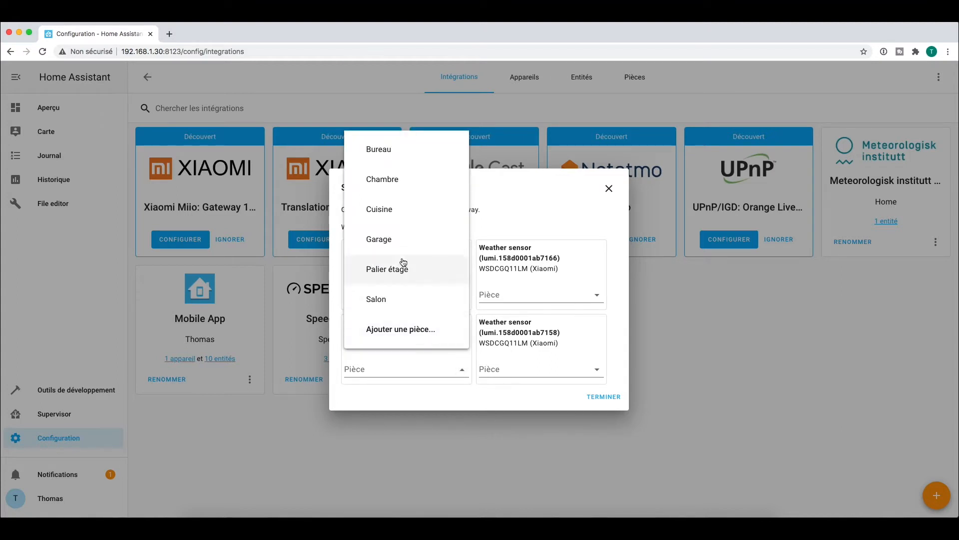
pyautogui.click(593, 295)
pyautogui.click(517, 356)
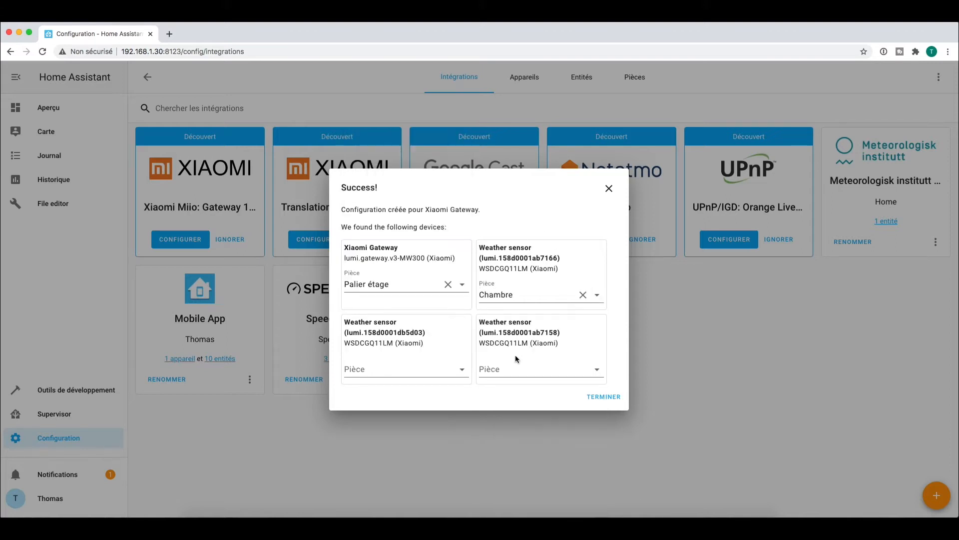
# - Assign weather sensor lumi.158d0001db5d03 to Salon and lumi.158d0001ab7158 to Cuisine, and finish the Xiaomi Miio setup
pyautogui.click(428, 369)
pyautogui.click(424, 299)
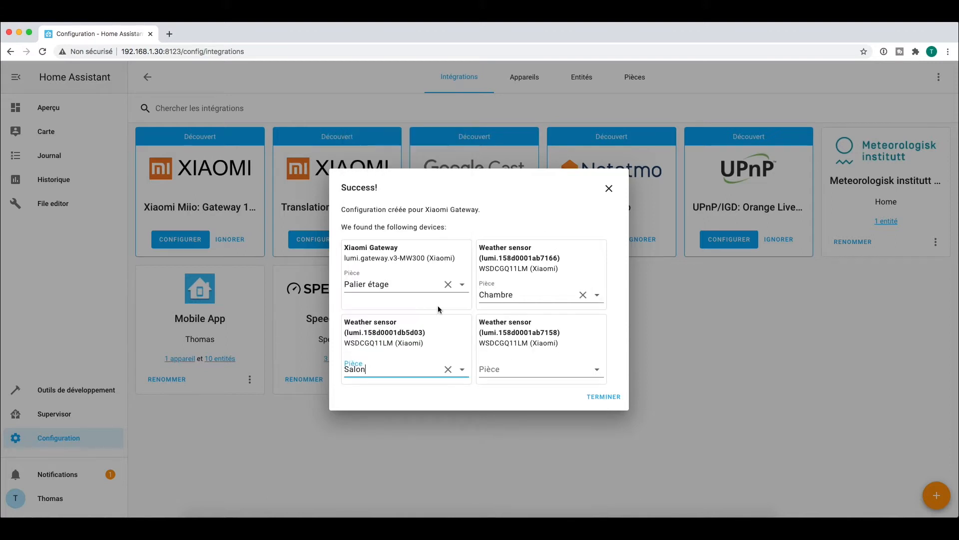
pyautogui.click(597, 369)
pyautogui.click(520, 208)
pyautogui.click(605, 398)
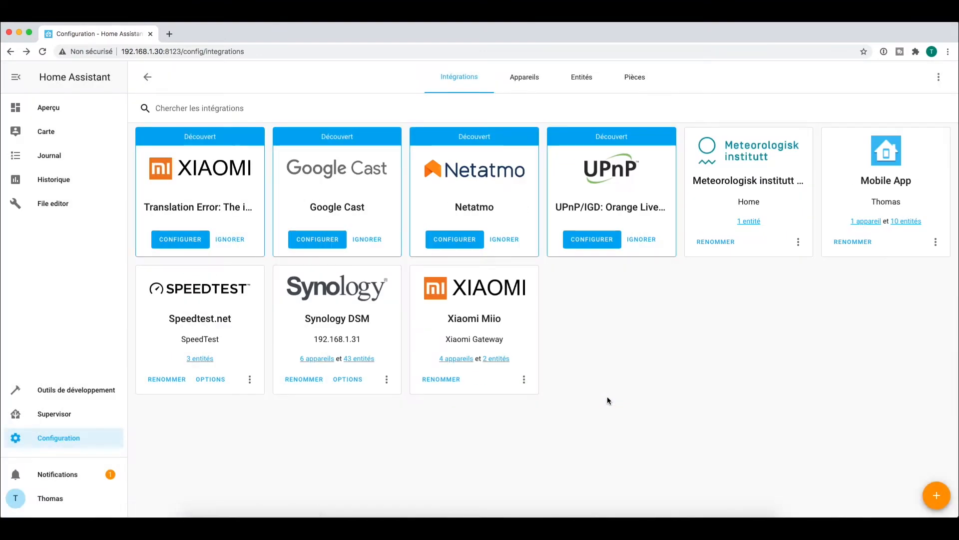
# - Review the devices added by the Xiaomi Miio integration and return to the list of integrations
pyautogui.click(447, 359)
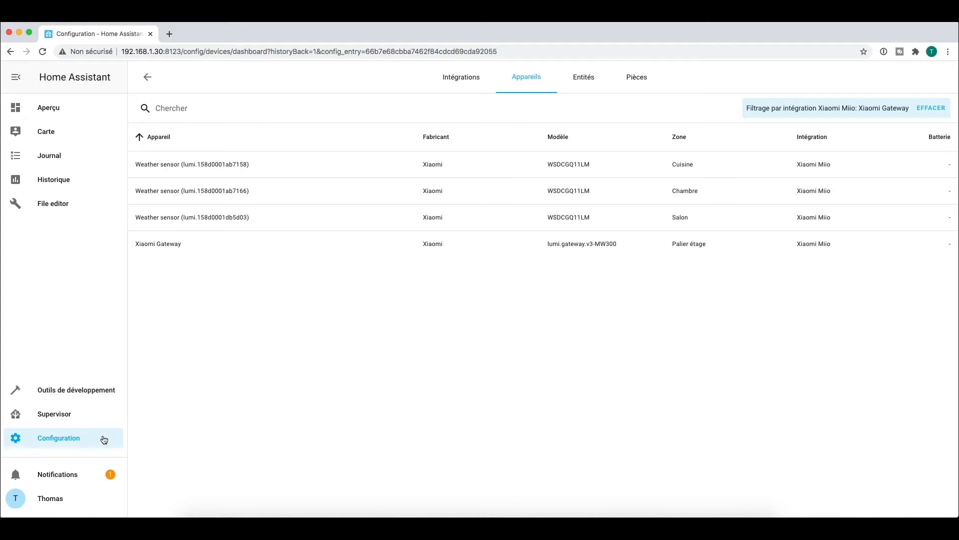
pyautogui.click(69, 441)
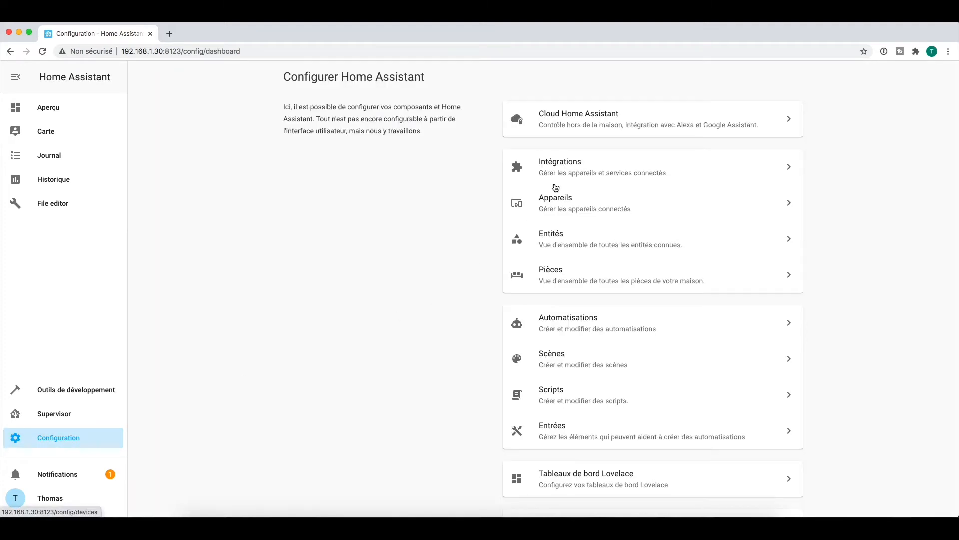
pyautogui.click(561, 161)
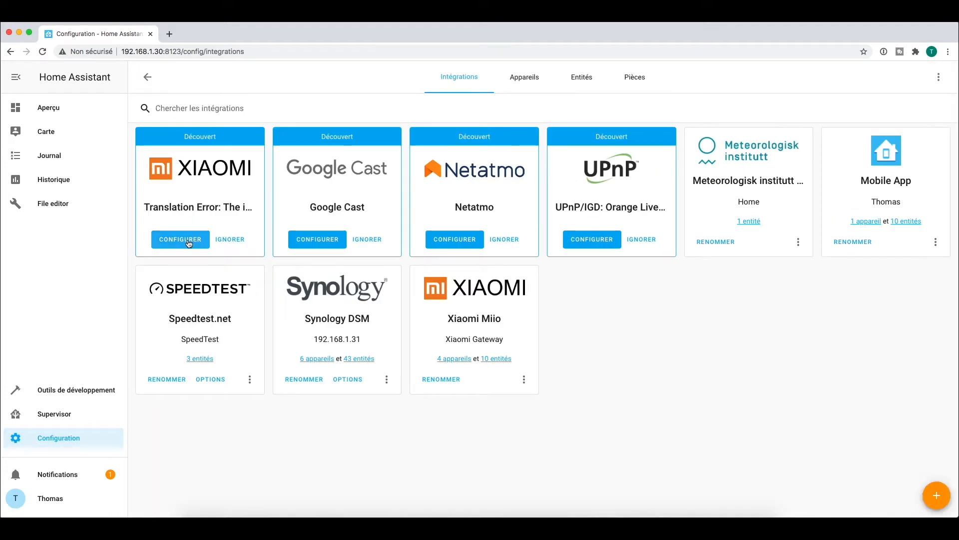
# - Configure the discovered Xiaomi Aqara Gateway with network interface any, pasting the gateway key and keeping the default gateway name
pyautogui.click(188, 242)
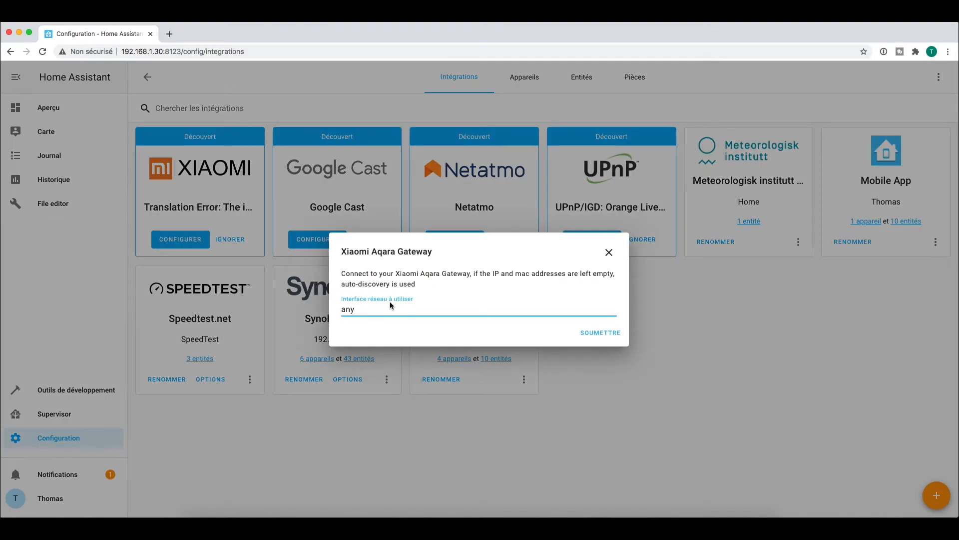
pyautogui.click(594, 332)
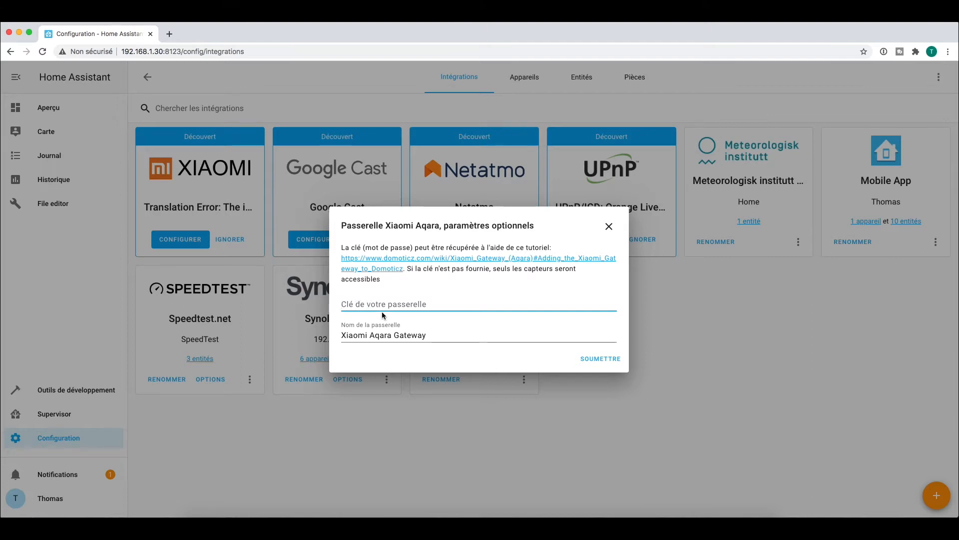
pyautogui.press('super+v')
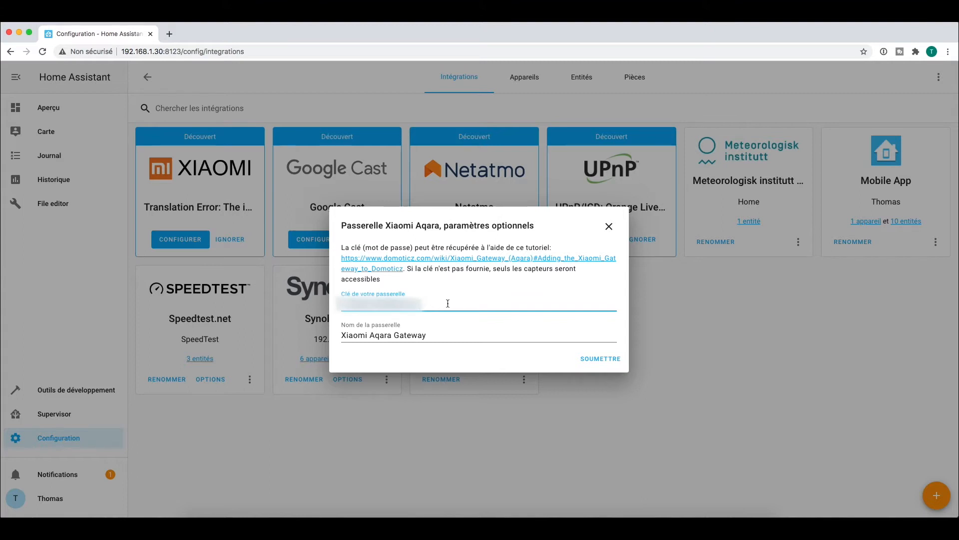
pyautogui.click(603, 360)
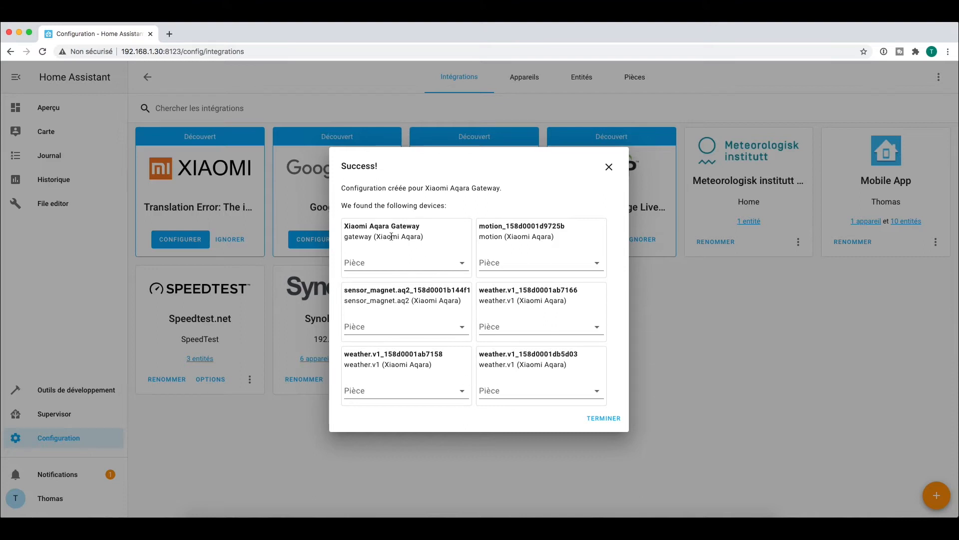
# - Assign the Xiaomi Aqara Gateway to Palier étage, and weather sensors 158d0001ab7158 to Chambre, 158d0001db5d03 to Cuisine and 158d0001ab7166 to Salon
pyautogui.click(461, 263)
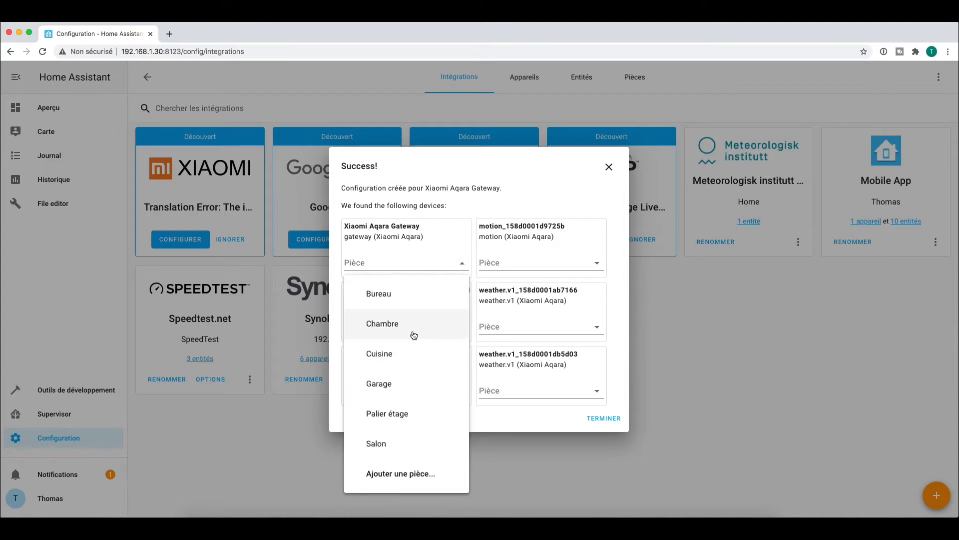
pyautogui.click(407, 417)
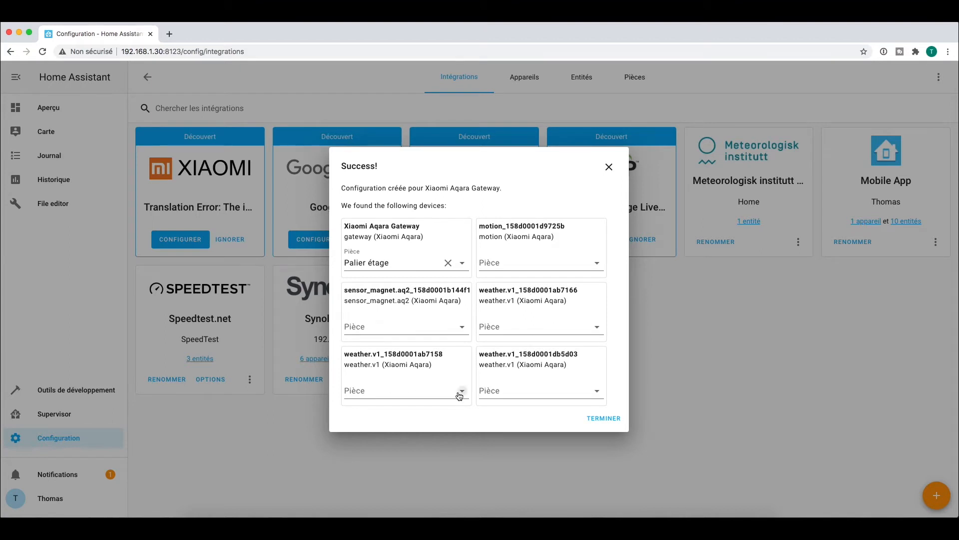
pyautogui.click(457, 393)
pyautogui.click(395, 201)
pyautogui.click(550, 390)
pyautogui.click(525, 233)
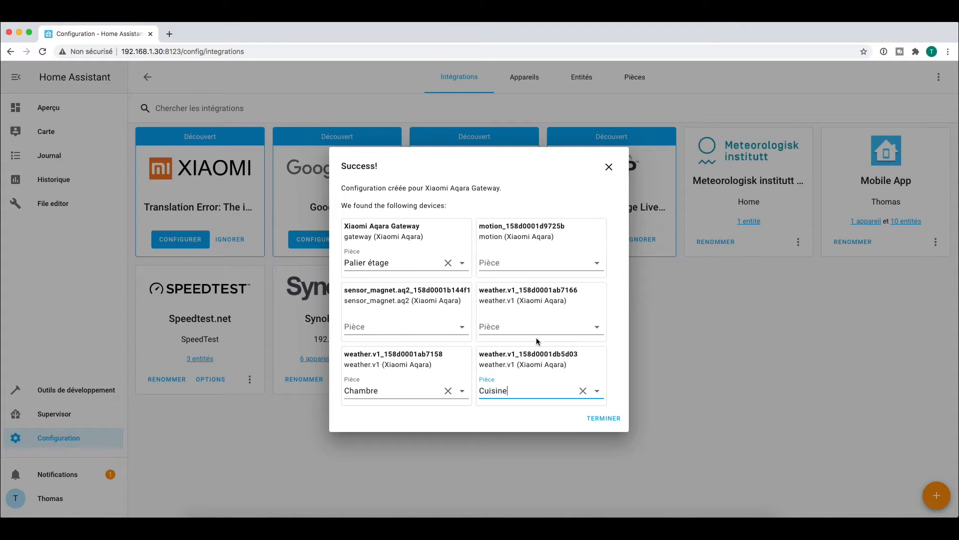
pyautogui.click(532, 327)
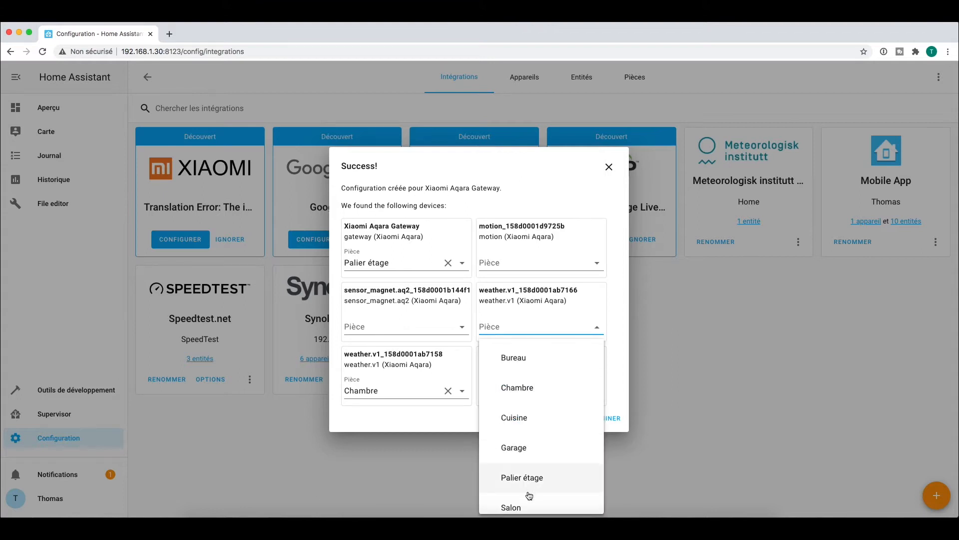
pyautogui.click(526, 507)
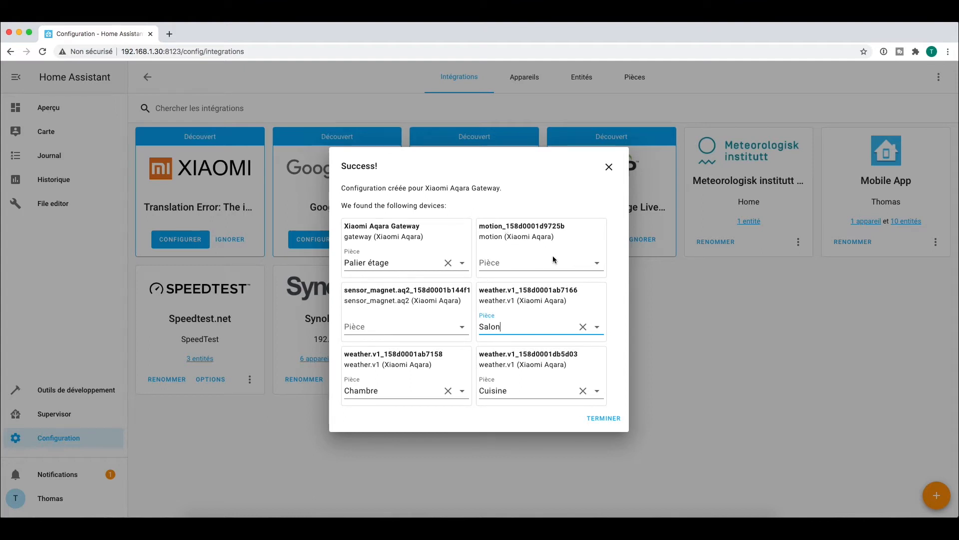
# - Assign motion_158d0001d9725b to Bureau and sensor_magnet.aq2_158d0001b144f1 to Chambre, and finish the Xiaomi Aqara Gateway setup
pyautogui.click(598, 264)
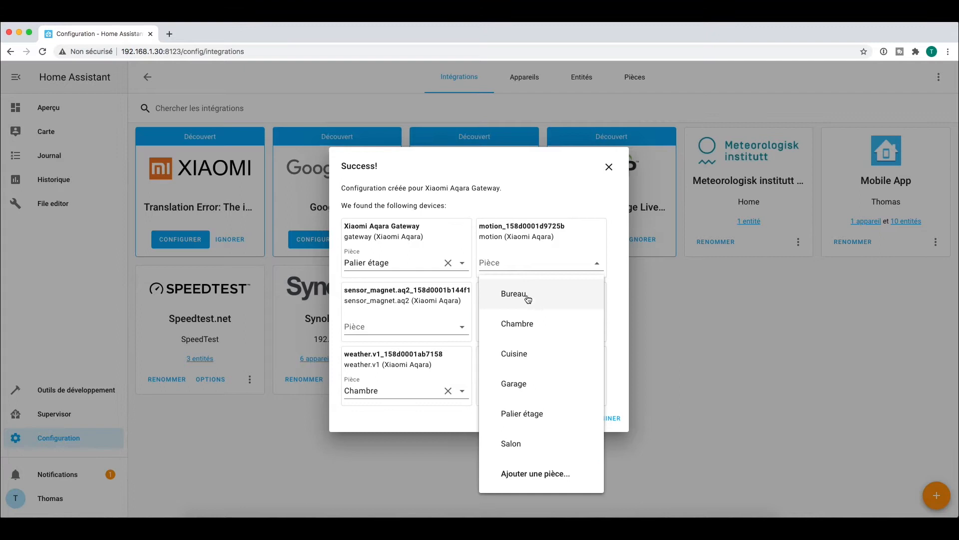
pyautogui.click(528, 299)
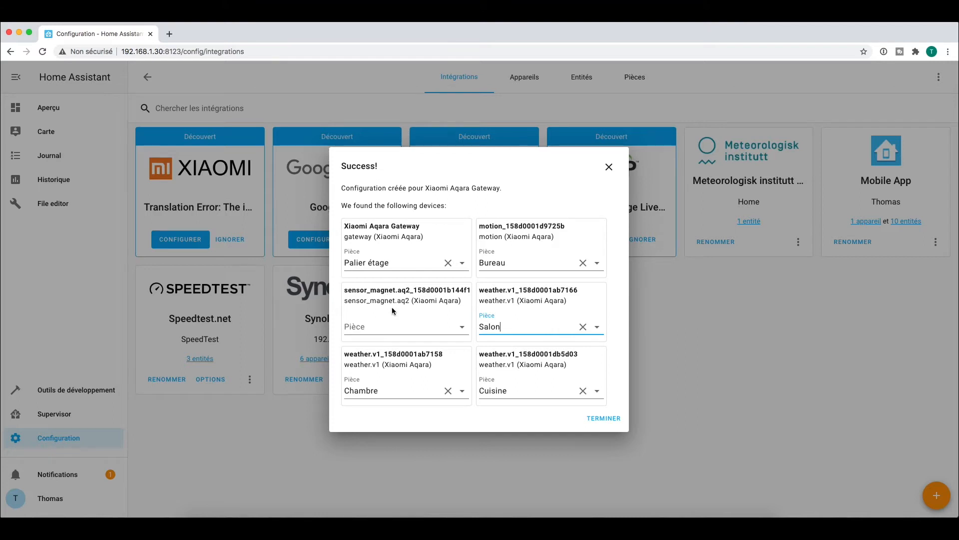
pyautogui.click(462, 328)
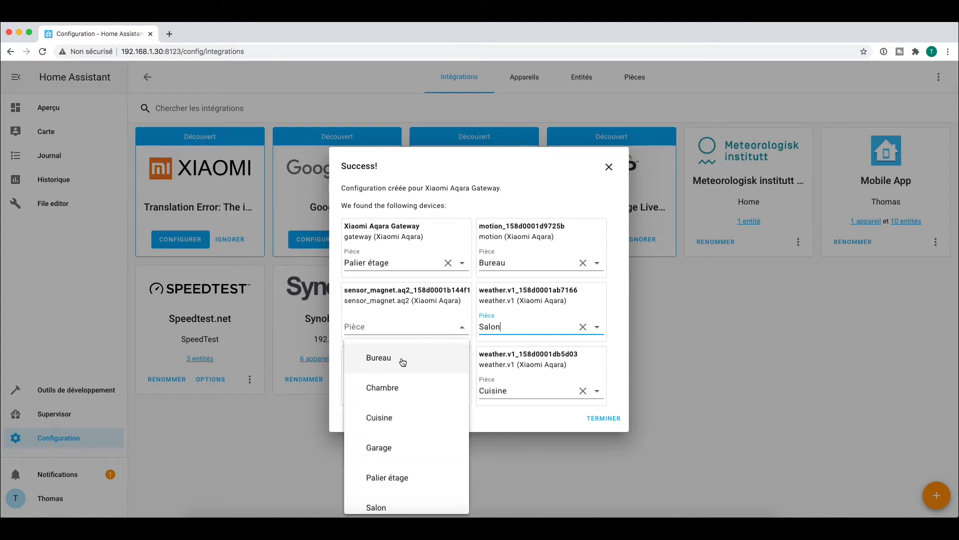
pyautogui.click(405, 390)
pyautogui.click(601, 420)
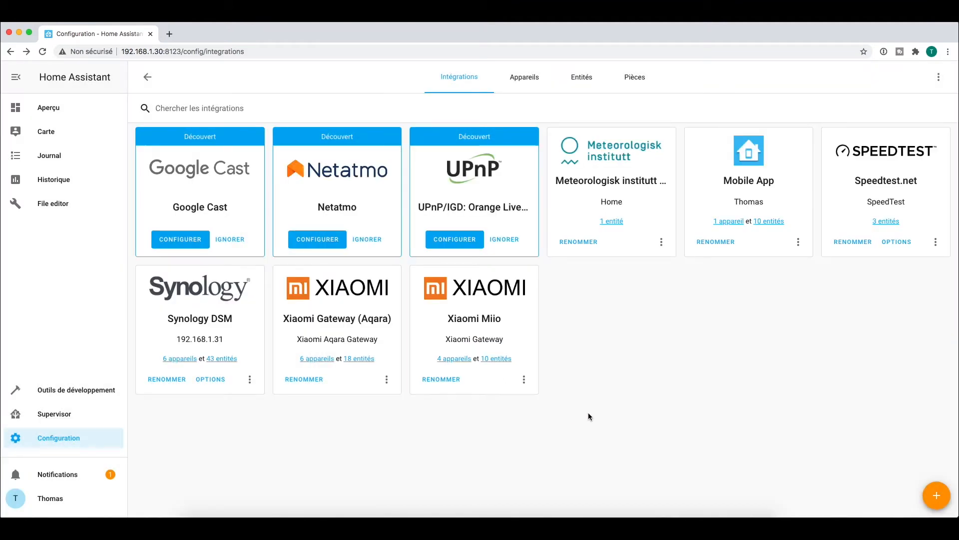
# - Review the devices and the entities added by the Xiaomi Gateway (Aqara) integration
pyautogui.click(317, 358)
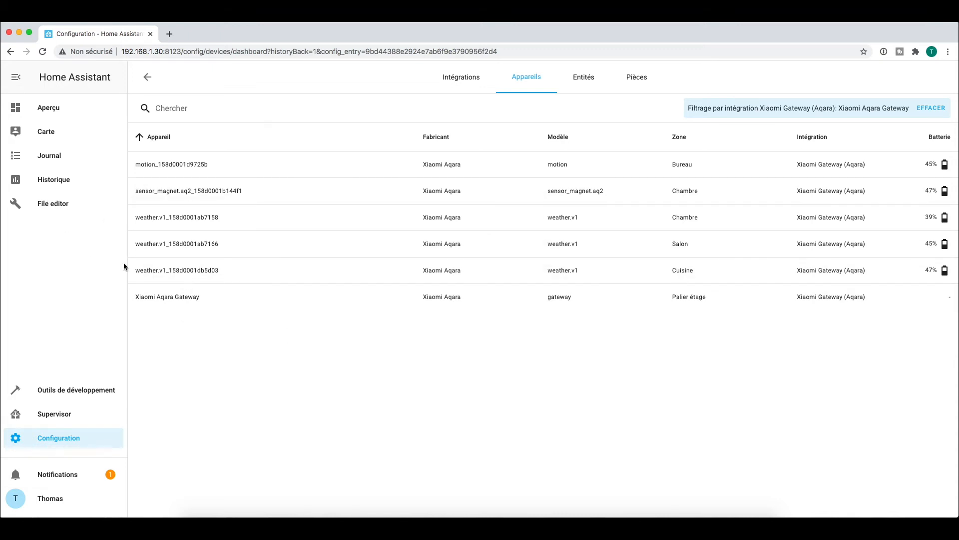
pyautogui.click(147, 77)
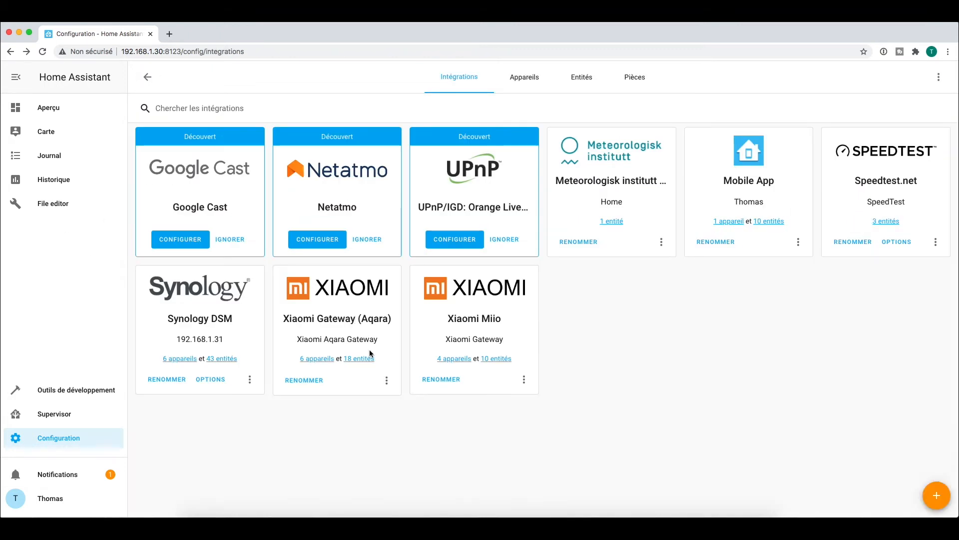
pyautogui.click(358, 358)
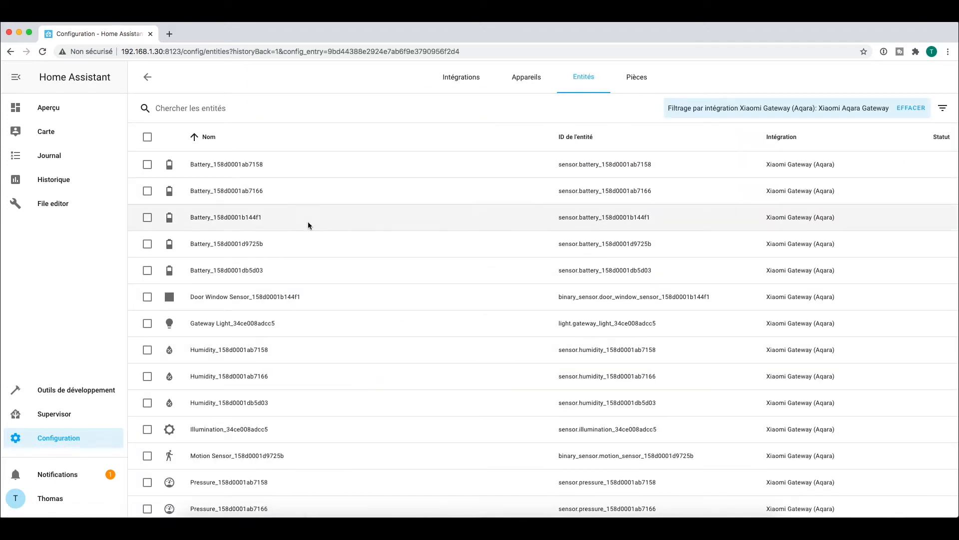
pyautogui.scroll(-5, 354, 267)
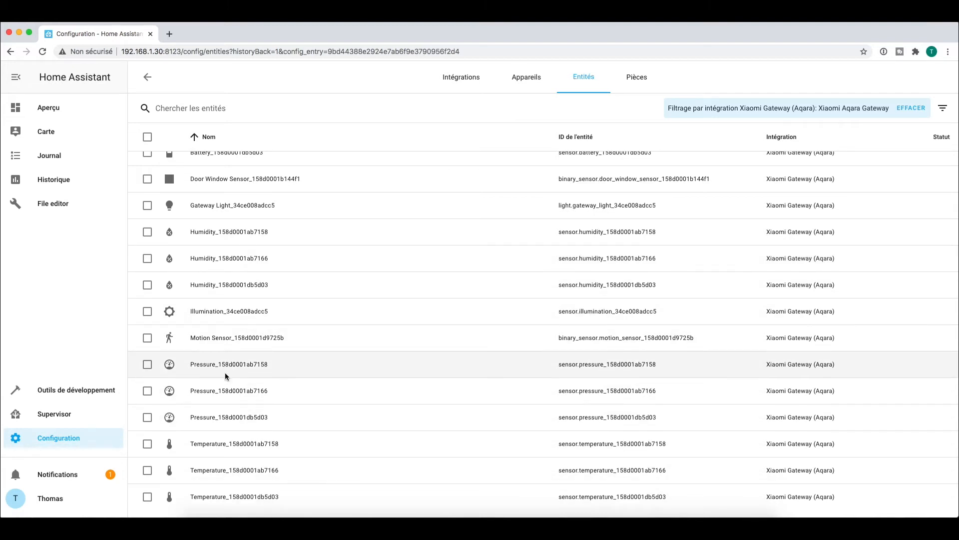
pyautogui.scroll(2, 222, 369)
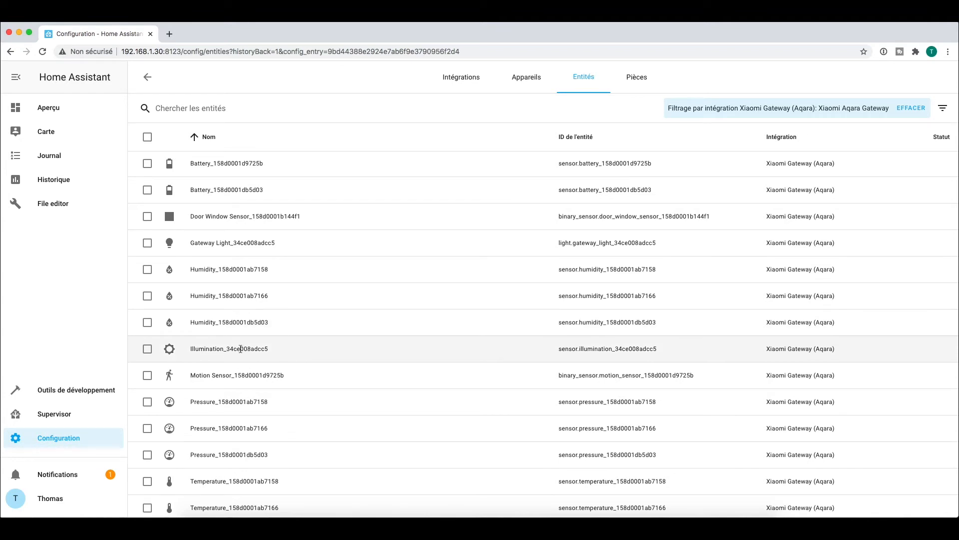
pyautogui.scroll(4, 291, 288)
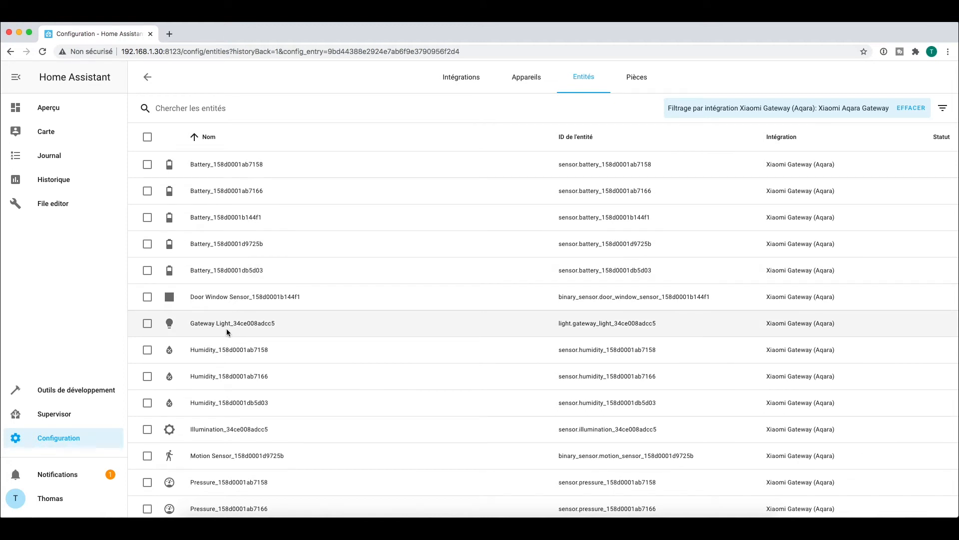
pyautogui.scroll(-2, 214, 365)
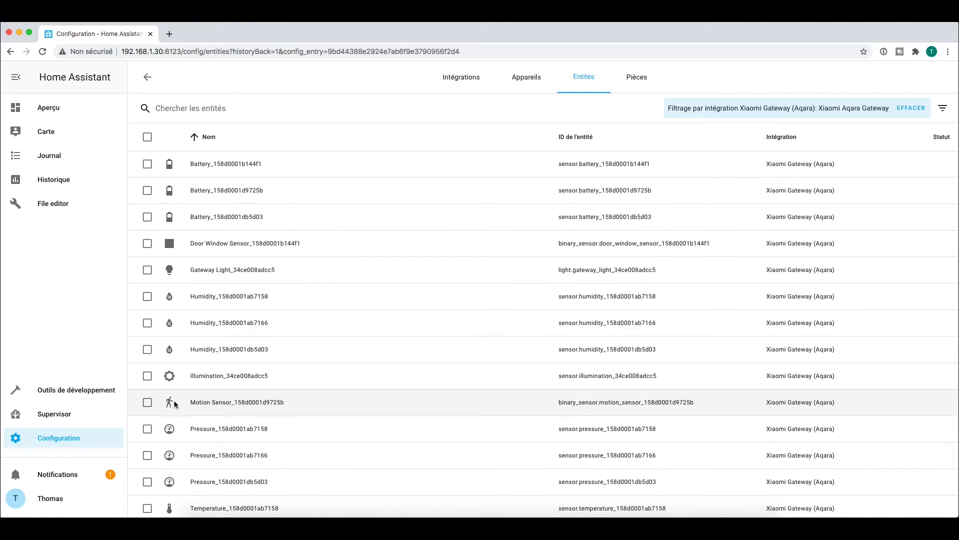
pyautogui.scroll(2, 176, 400)
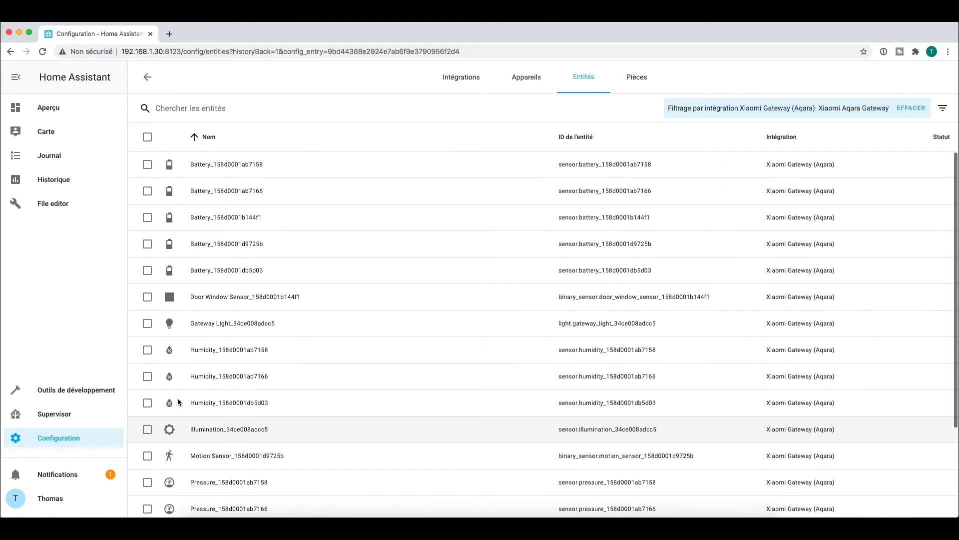
# - Return to the list of integrations and delete the Xiaomi Miio integration
pyautogui.click(57, 442)
pyautogui.click(535, 172)
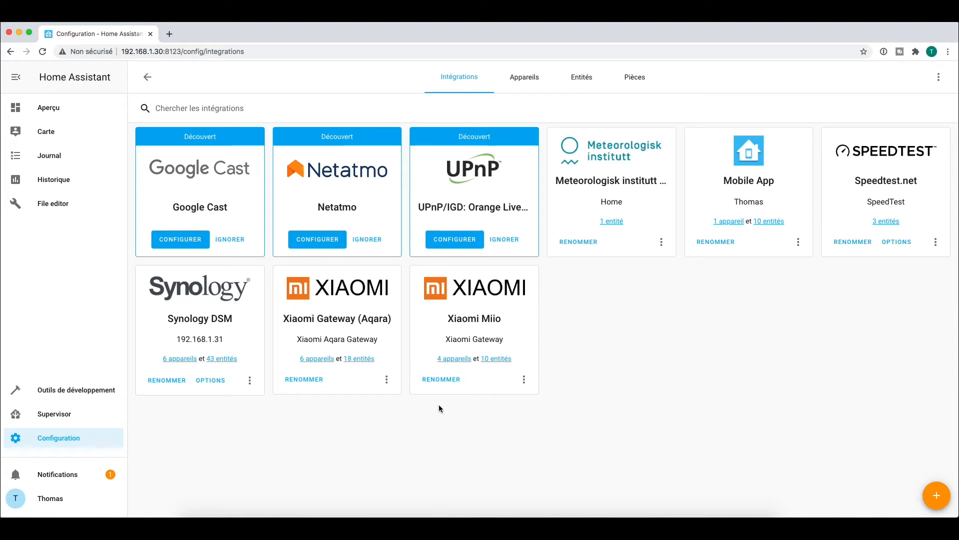
pyautogui.click(524, 381)
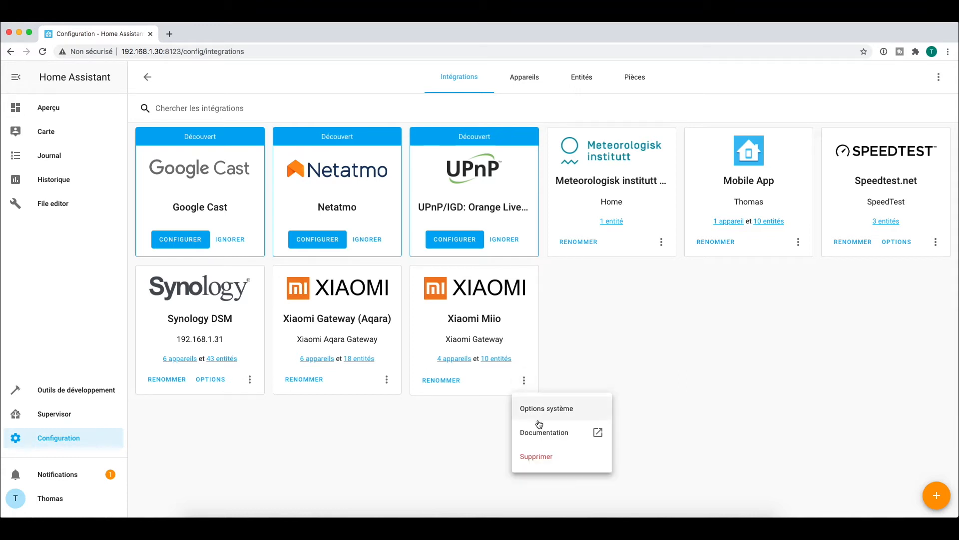
pyautogui.click(542, 456)
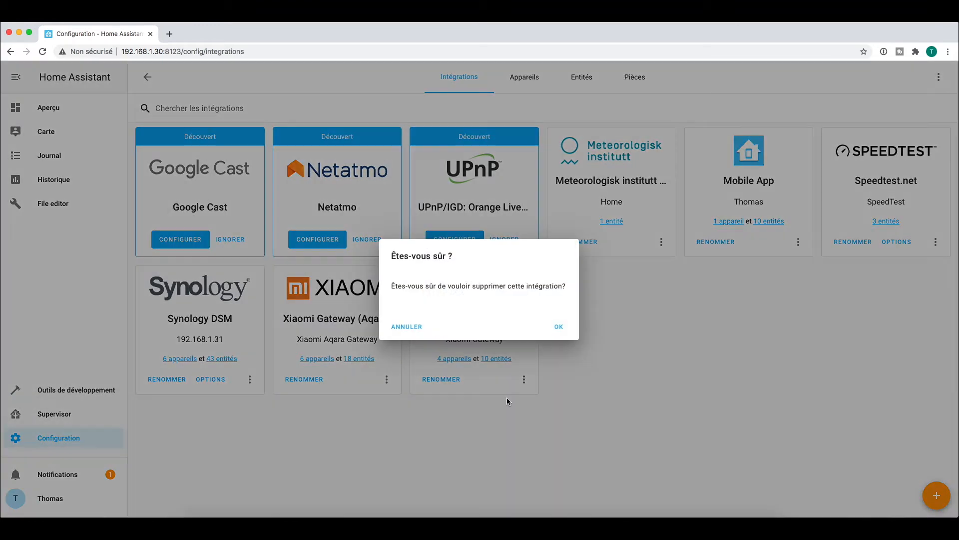
pyautogui.click(555, 328)
pyautogui.click(599, 313)
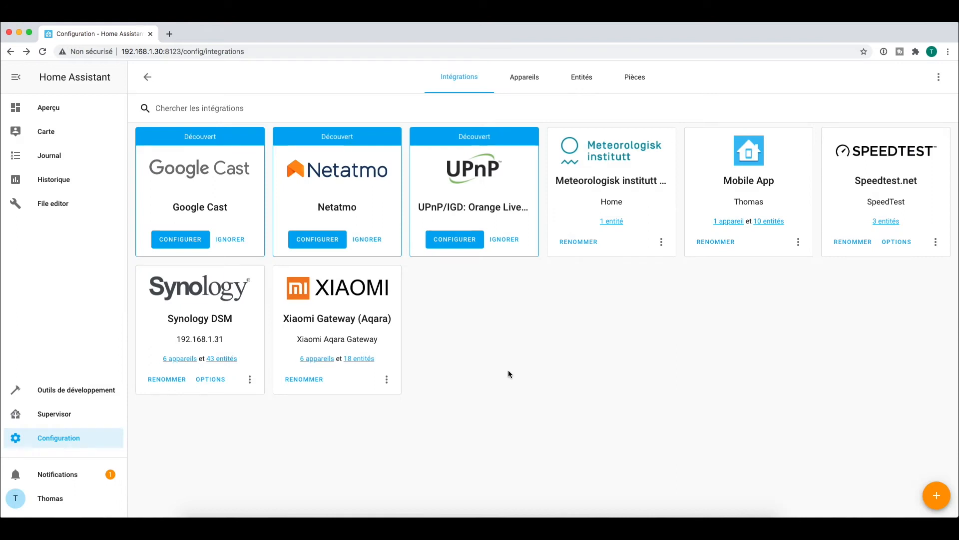
# - Restart the Home Assistant server from the server controls in the configuration
pyautogui.click(59, 415)
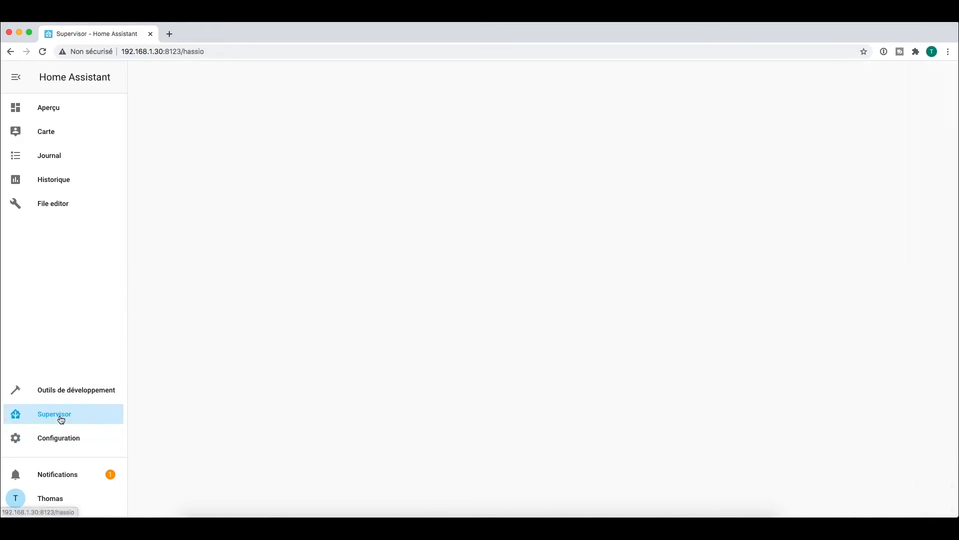
pyautogui.click(81, 442)
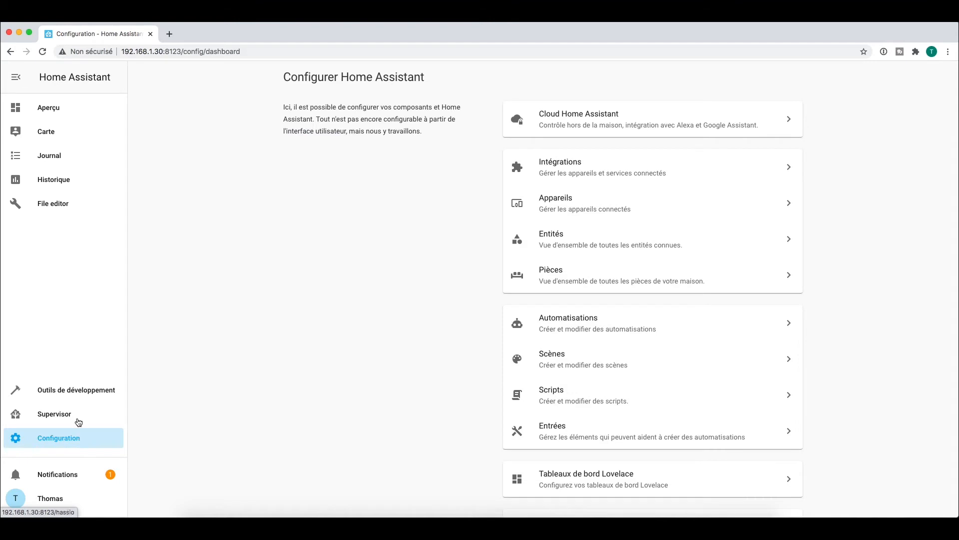
pyautogui.scroll(-6, 595, 360)
pyautogui.click(548, 375)
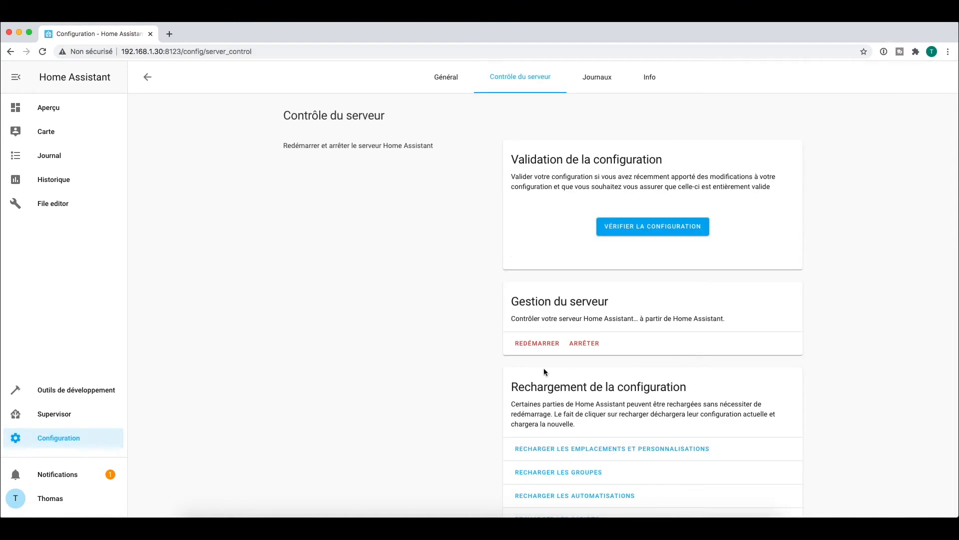
pyautogui.click(533, 344)
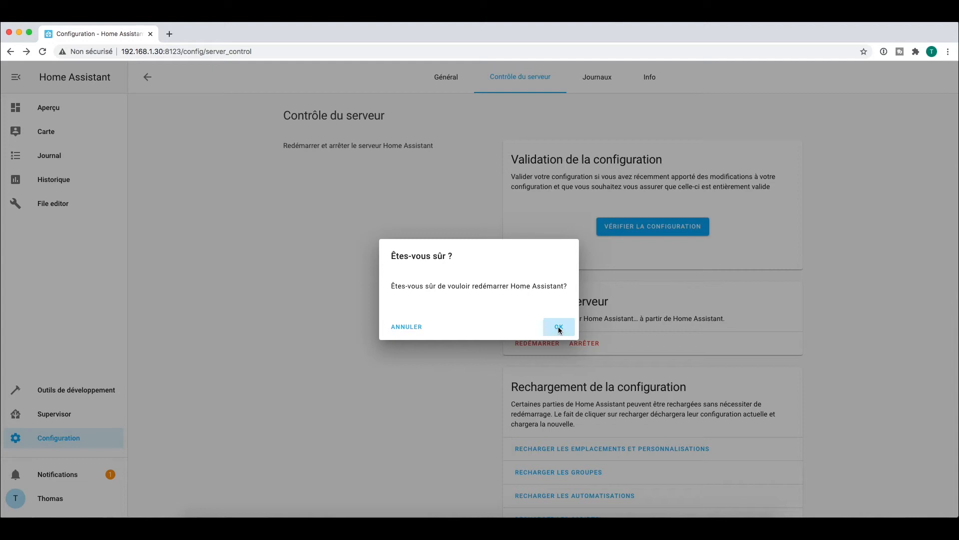
pyautogui.click(559, 328)
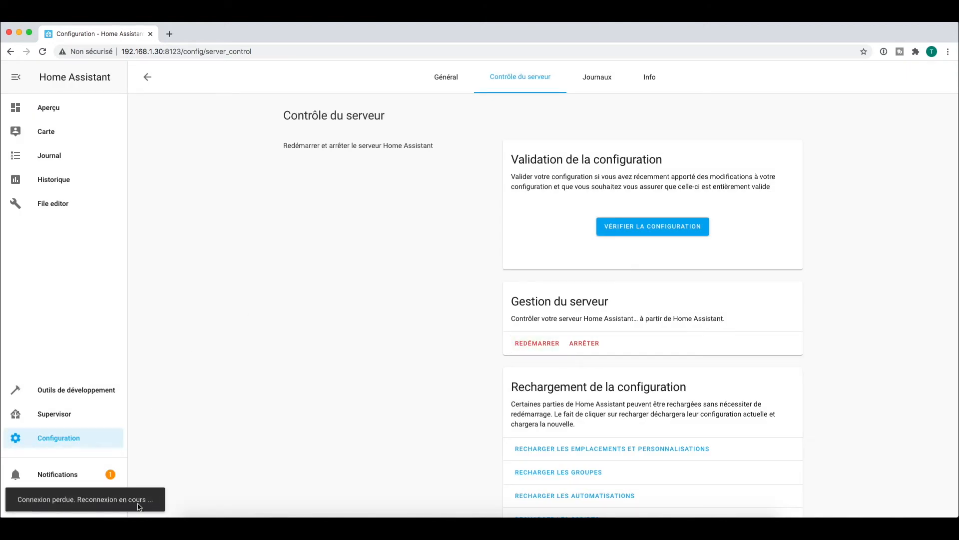
pyautogui.scroll(-1, 200, 364)
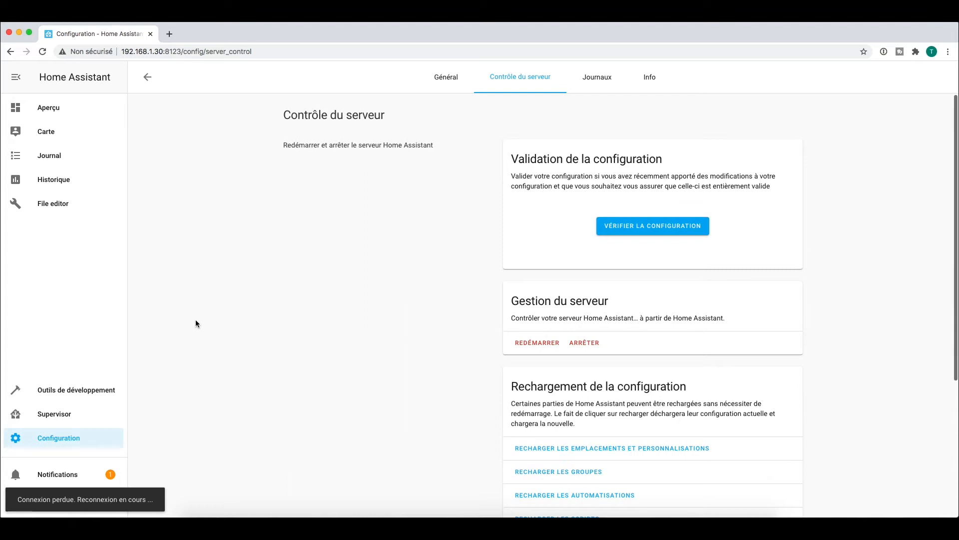
# - Switch the Maison overview dashboard to edit mode and start adding a Coup d'œil card to the Home view
pyautogui.click(52, 112)
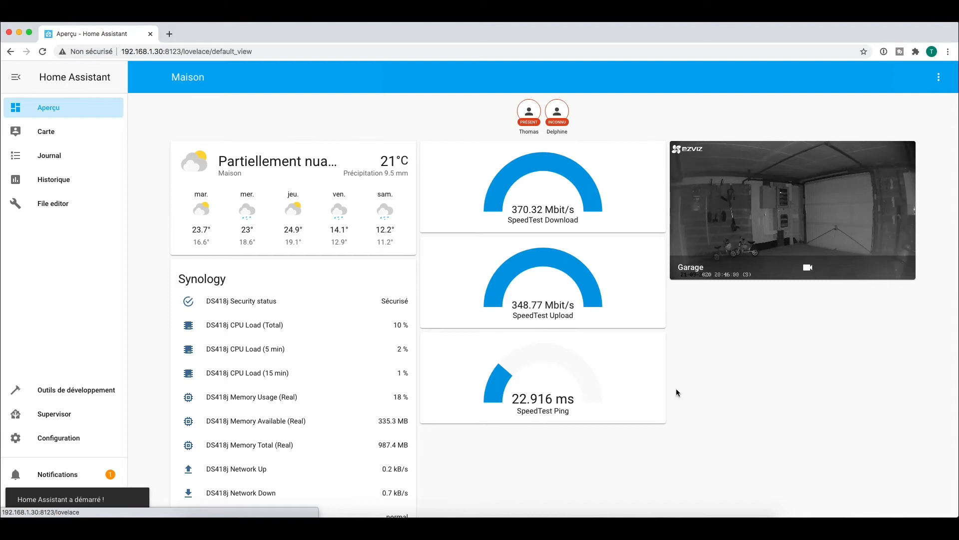
pyautogui.click(938, 80)
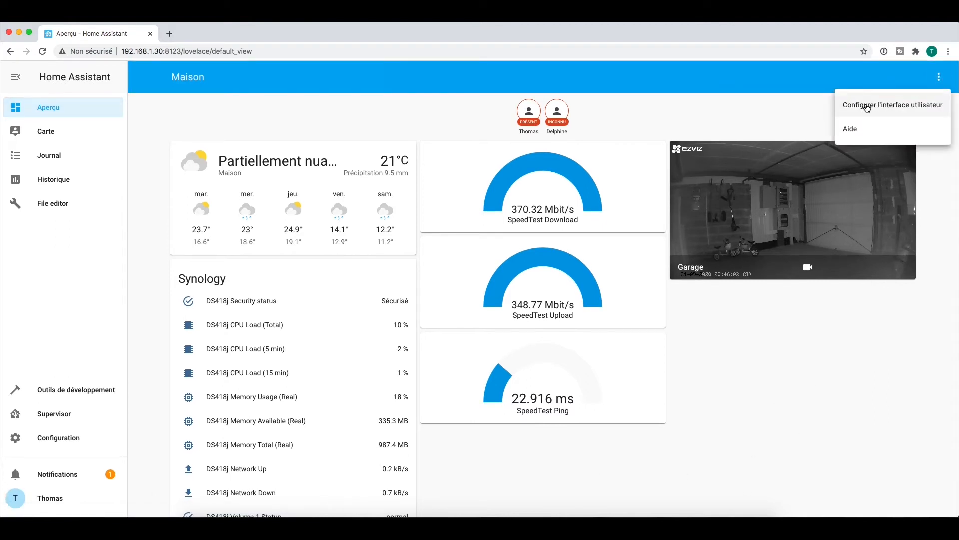
pyautogui.click(867, 106)
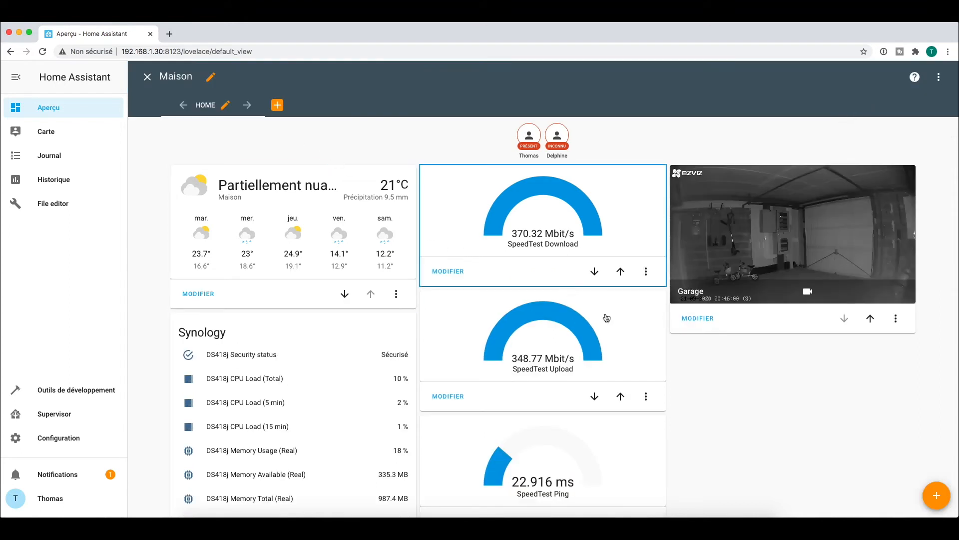
pyautogui.click(936, 497)
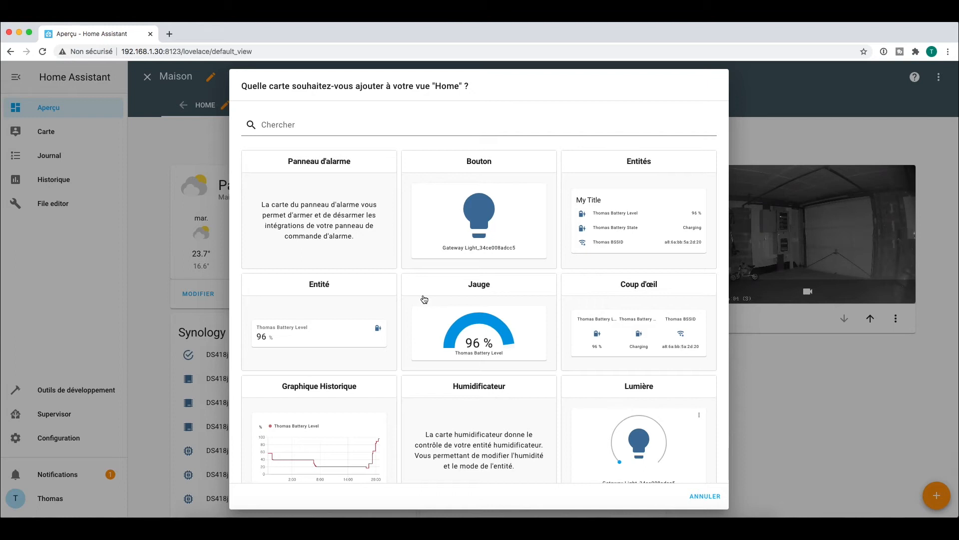
pyautogui.scroll(-5, 414, 299)
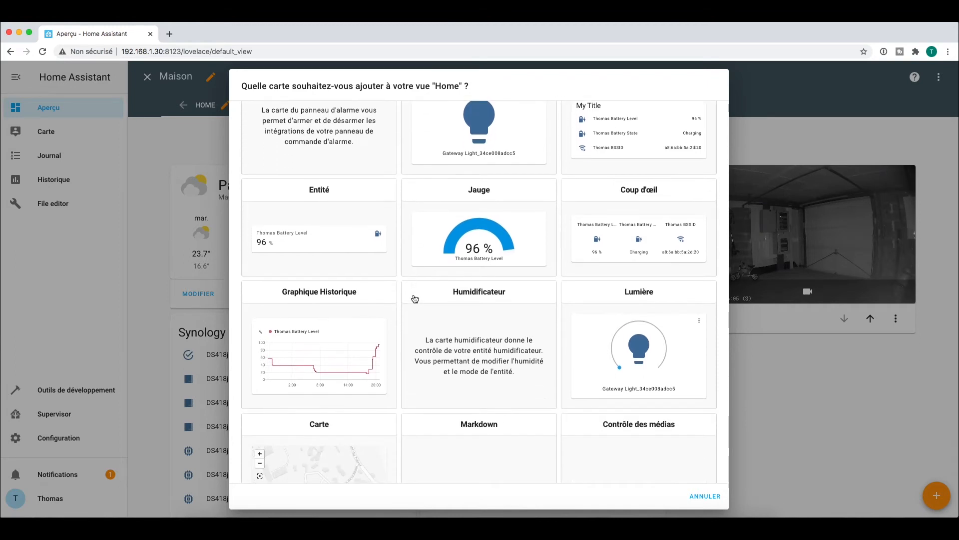
pyautogui.scroll(5, 414, 299)
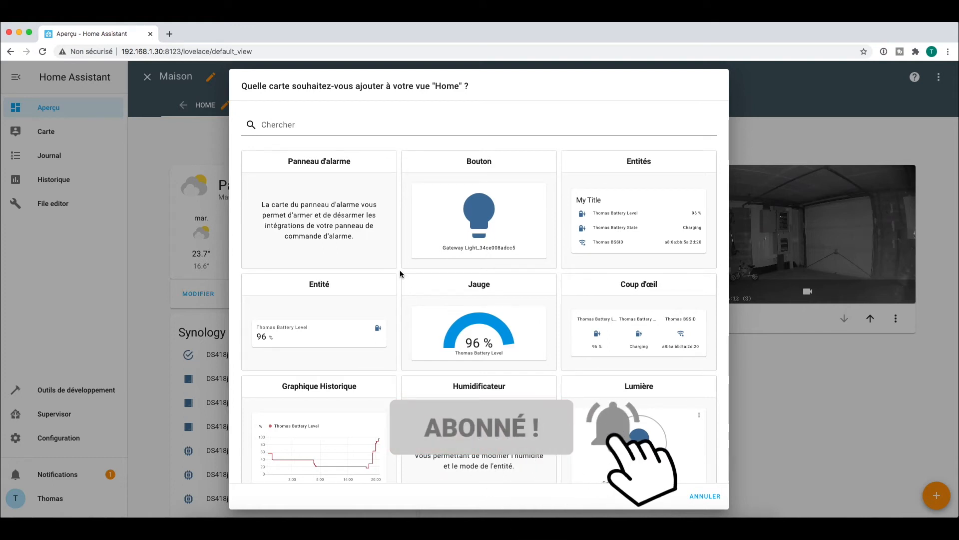
pyautogui.scroll(-1, 404, 271)
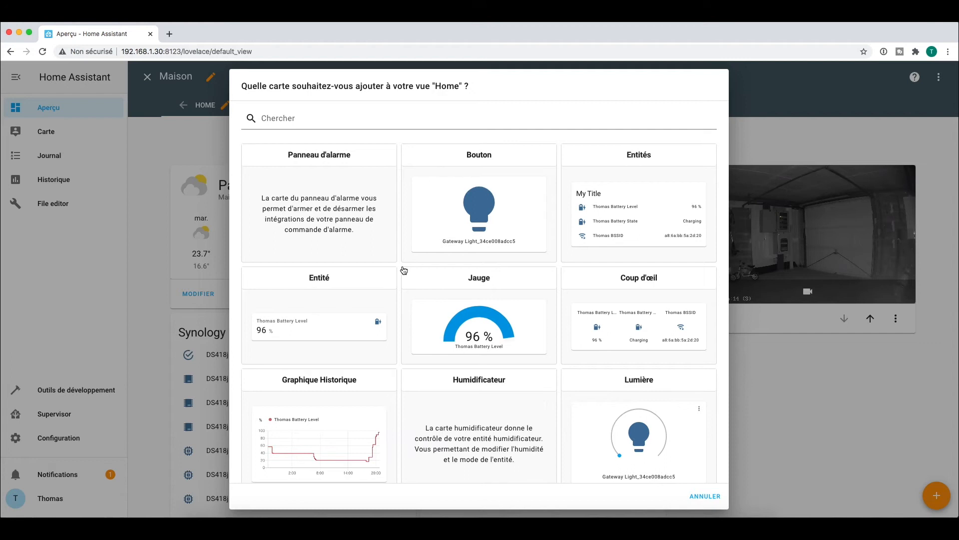
pyautogui.scroll(-3, 404, 270)
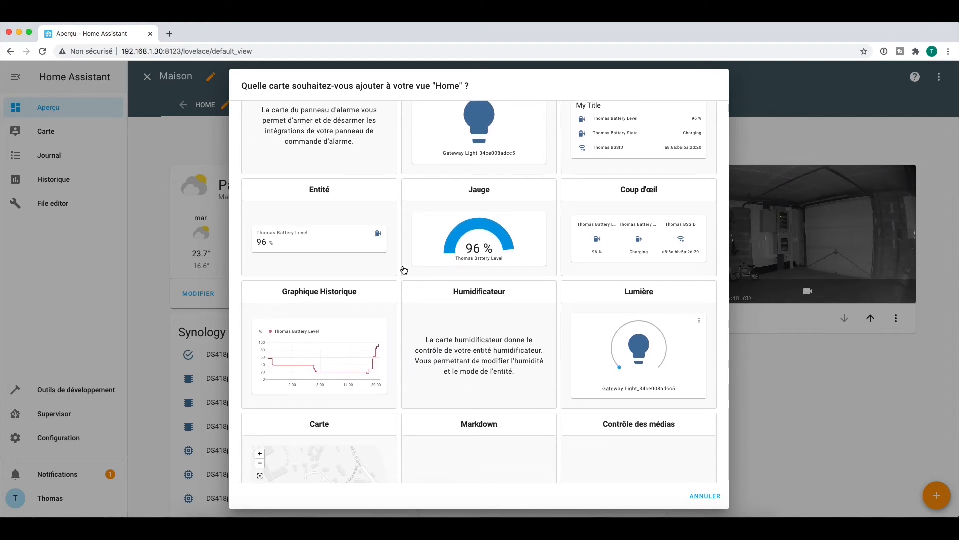
pyautogui.click(636, 237)
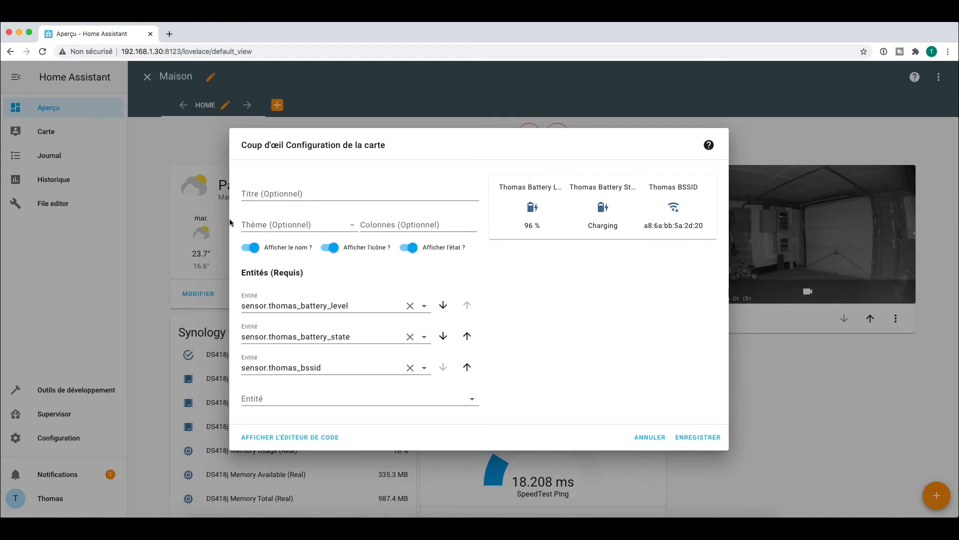
# - Title the Coup d'œil card Température
pyautogui.click(266, 192)
pyautogui.write('Trempérature')
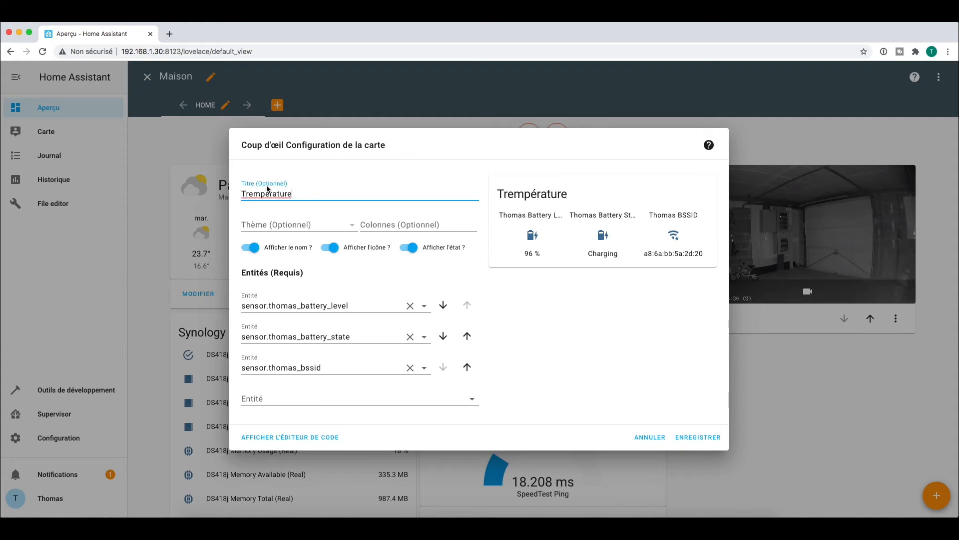
pyautogui.click(250, 194)
pyautogui.press('BackSpace')
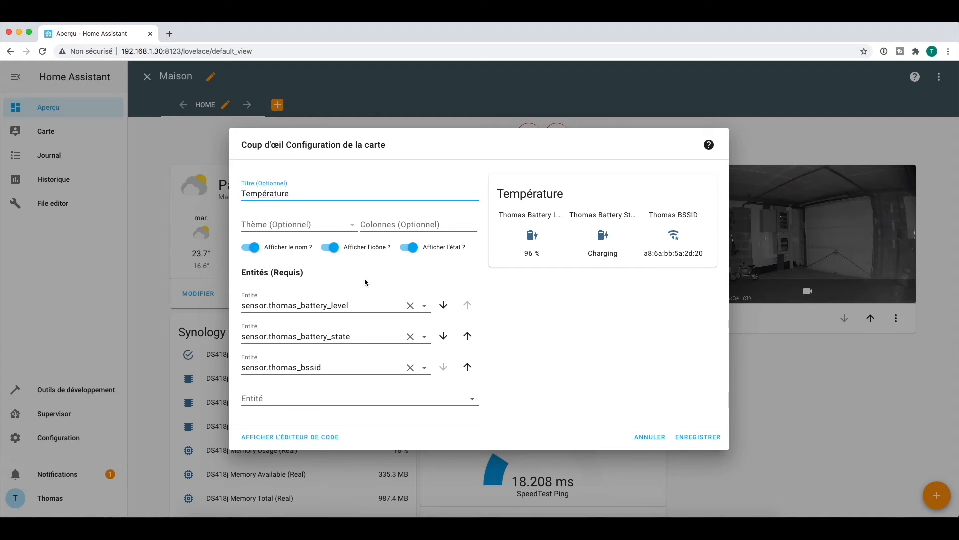
# - Replace the Température card's entities with sensor.temperature_158d0001ab7158, sensor.temperature_158d0001ab7166 and sensor.temperature_158d0001db5d03, and save the card
pyautogui.click(424, 307)
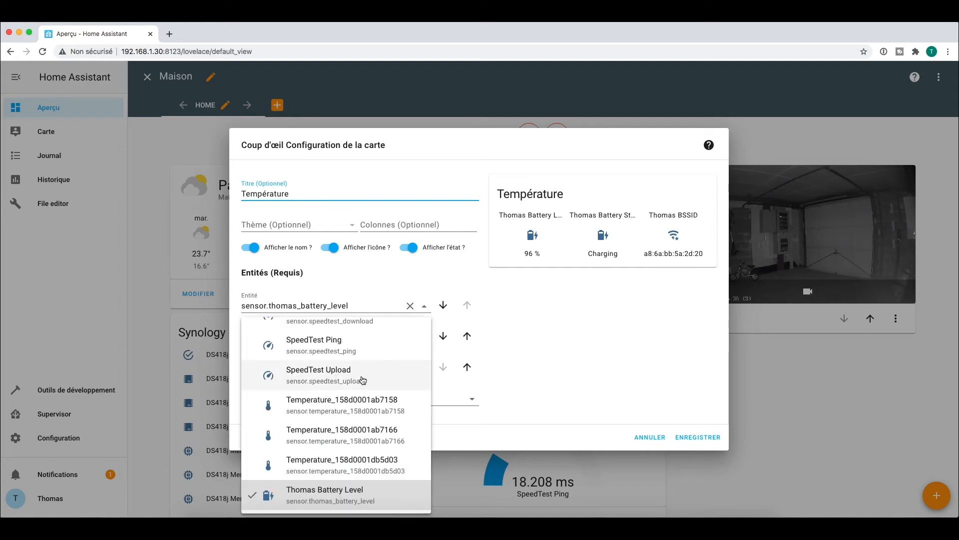
pyautogui.click(325, 414)
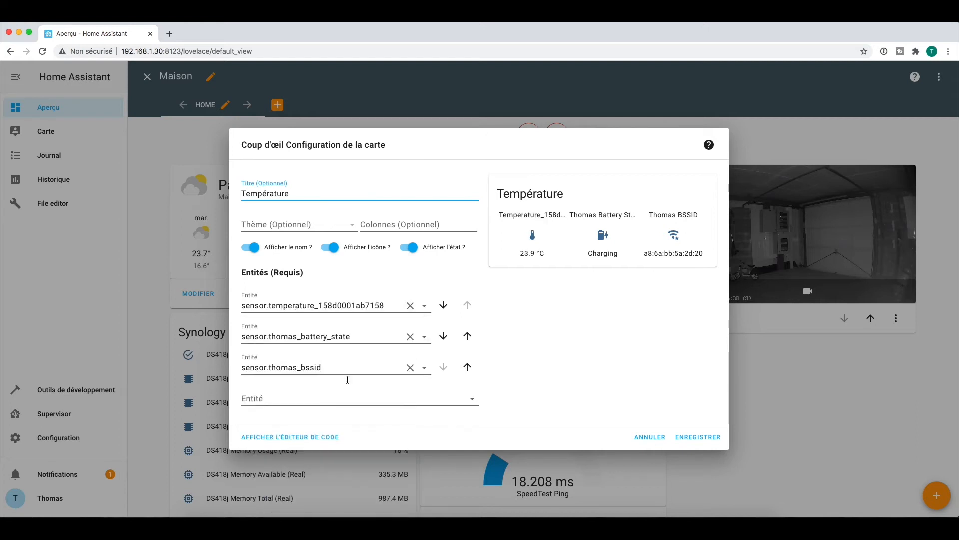
pyautogui.click(424, 338)
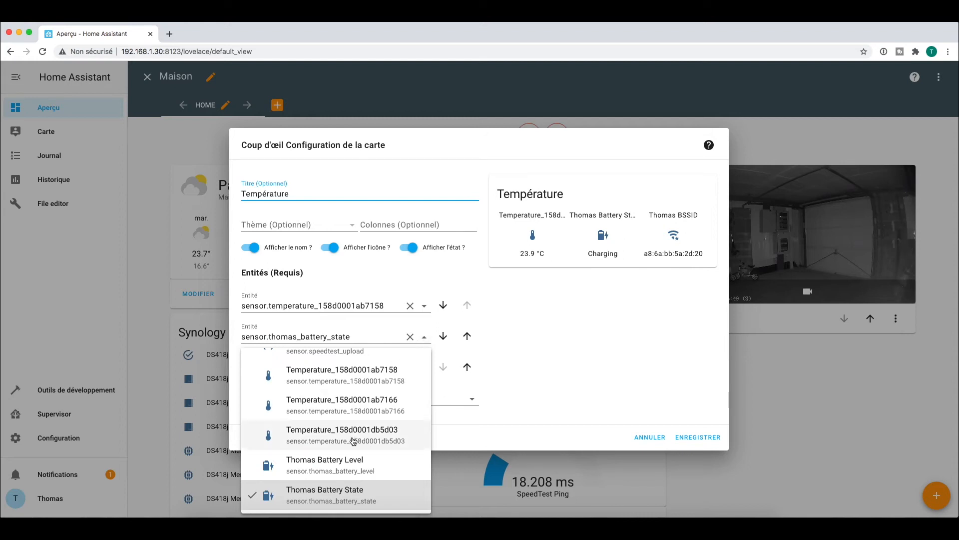
pyautogui.click(341, 401)
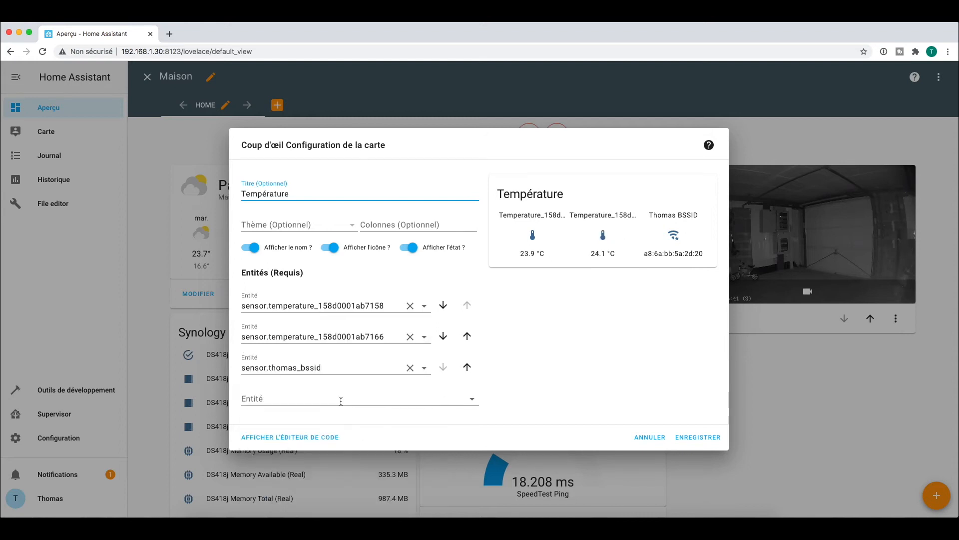
pyautogui.click(424, 370)
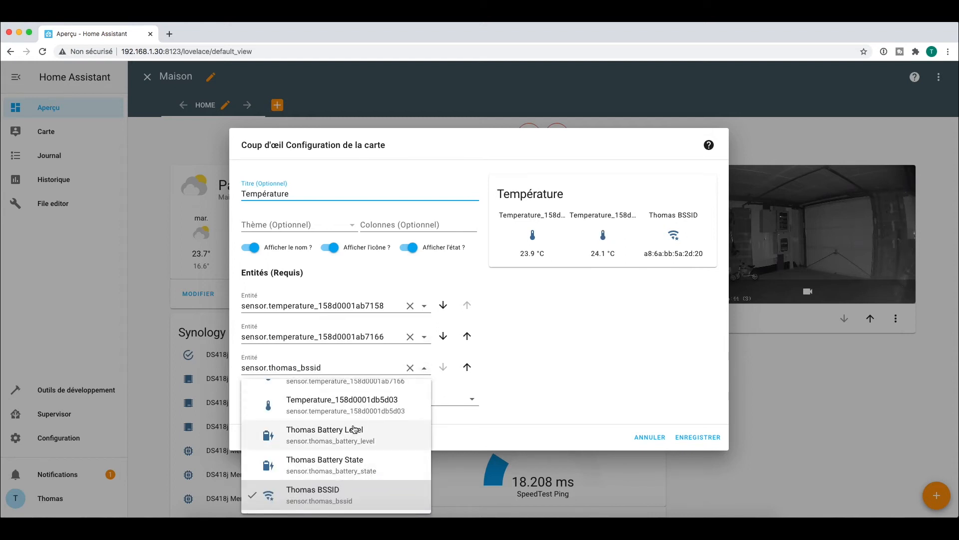
pyautogui.click(366, 400)
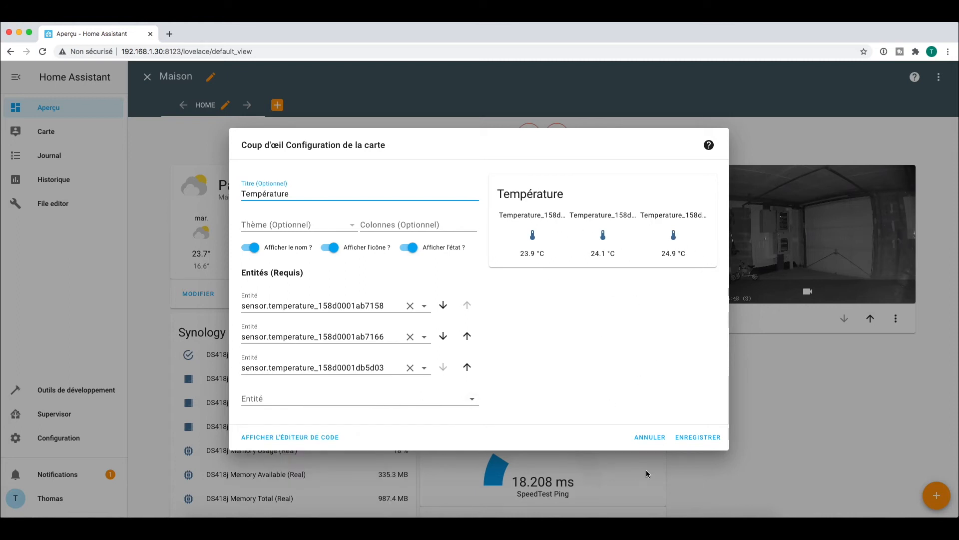
pyautogui.click(700, 441)
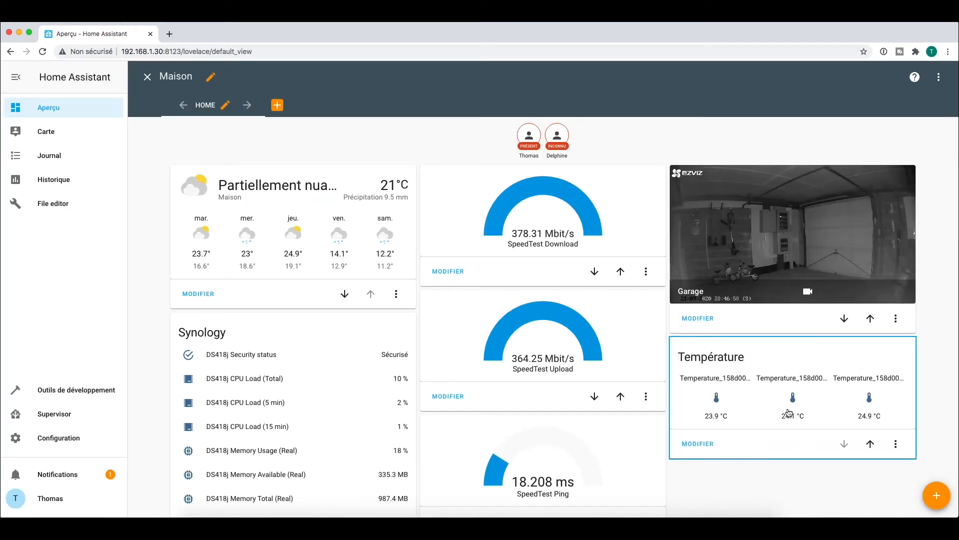
# - Start adding an Entités card to the Home view and title it Bureau
pyautogui.click(704, 444)
pyautogui.click(937, 497)
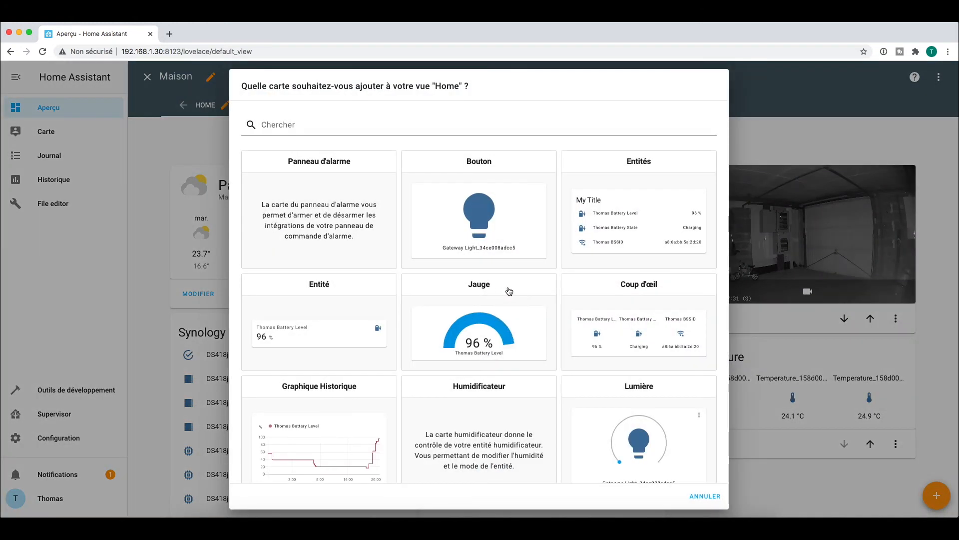
pyautogui.scroll(-3, 510, 291)
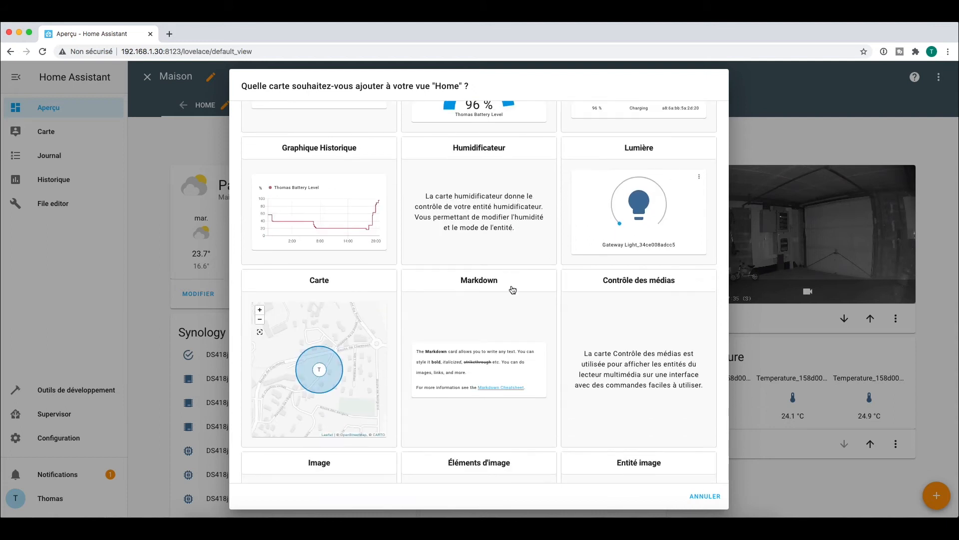
pyautogui.scroll(5, 512, 290)
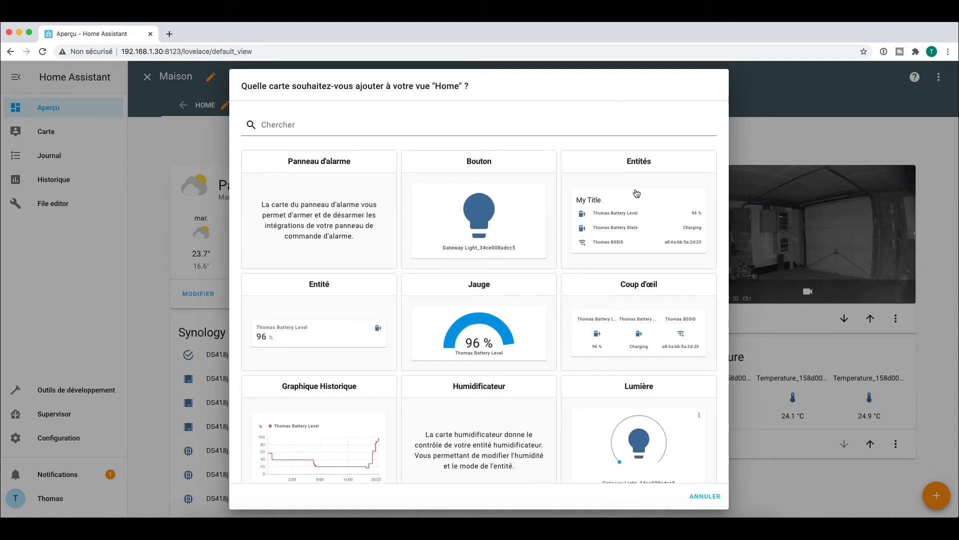
pyautogui.click(636, 193)
pyautogui.tripleClick(275, 194)
pyautogui.write('Bureau')
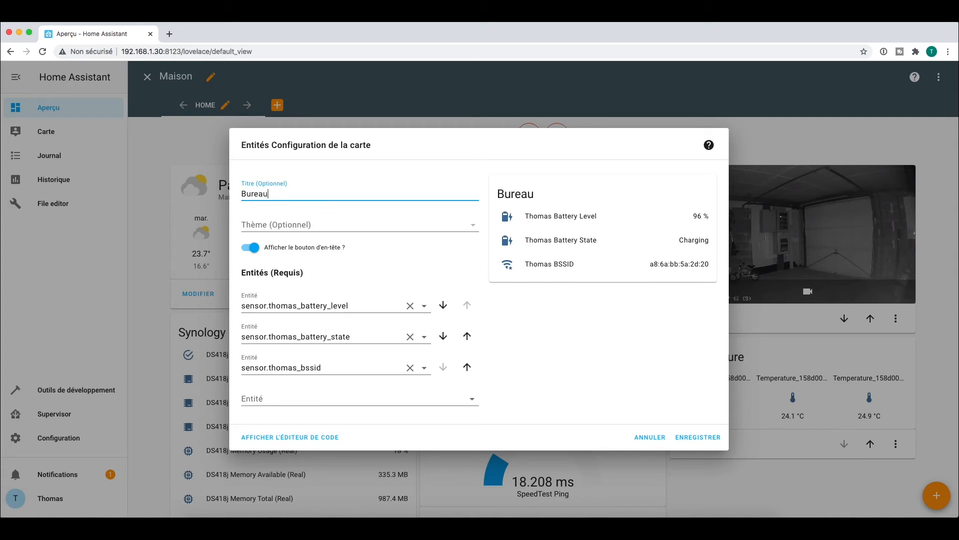
# - Set the Bureau card's first entity to the motion sensor Motion Sensor_158d0001d9725b
pyautogui.click(422, 308)
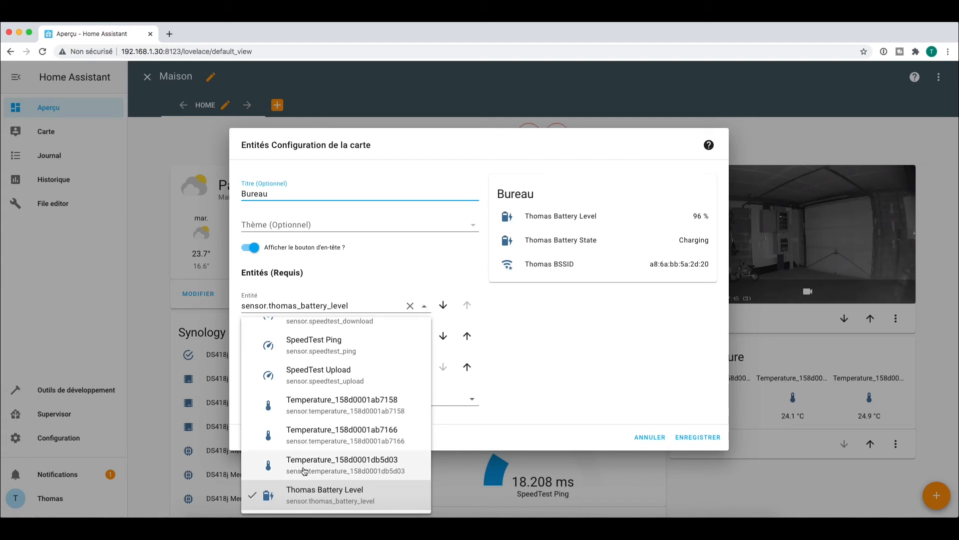
pyautogui.scroll(-3, 303, 470)
pyautogui.scroll(-8, 309, 471)
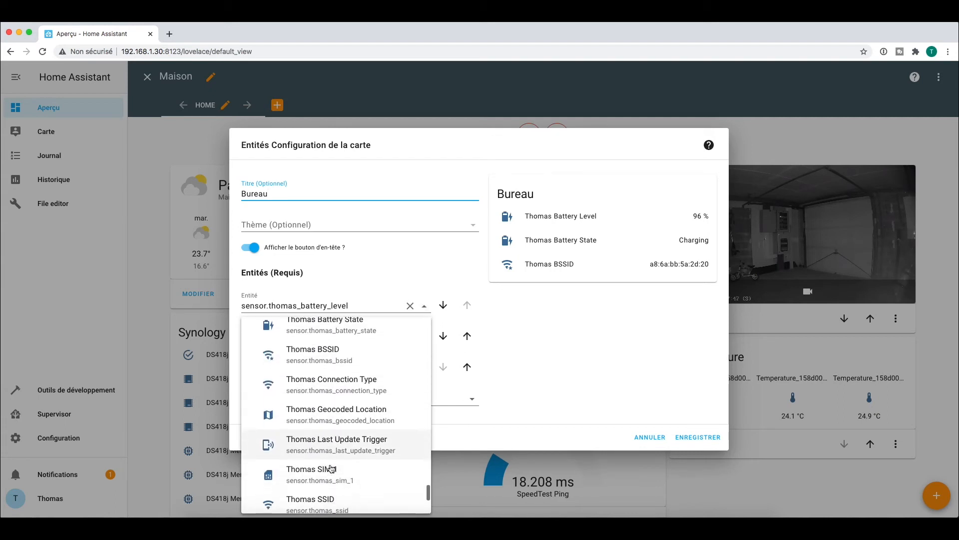
pyautogui.scroll(8, 332, 469)
pyautogui.scroll(8, 331, 468)
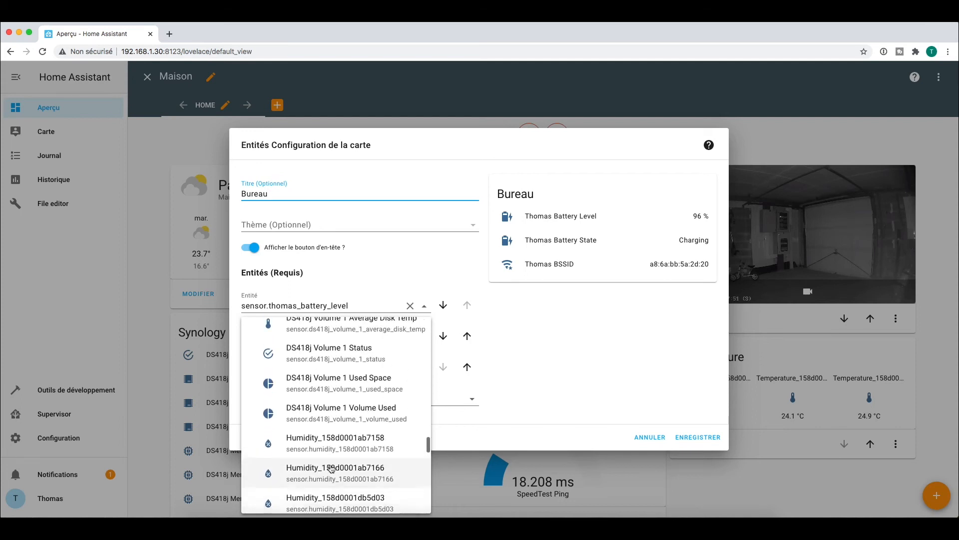
pyautogui.scroll(2, 331, 469)
pyautogui.scroll(-5, 331, 468)
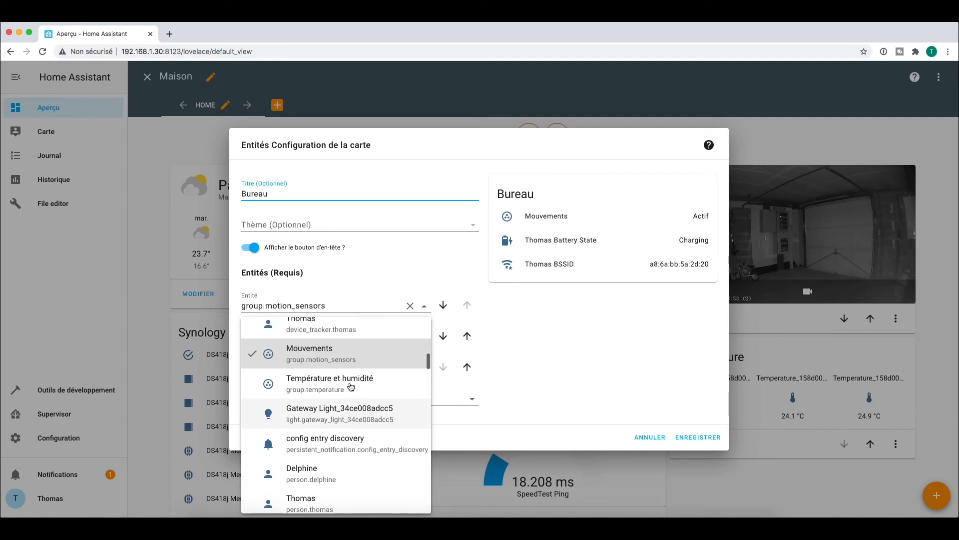
pyautogui.scroll(3, 350, 386)
pyautogui.scroll(2, 351, 387)
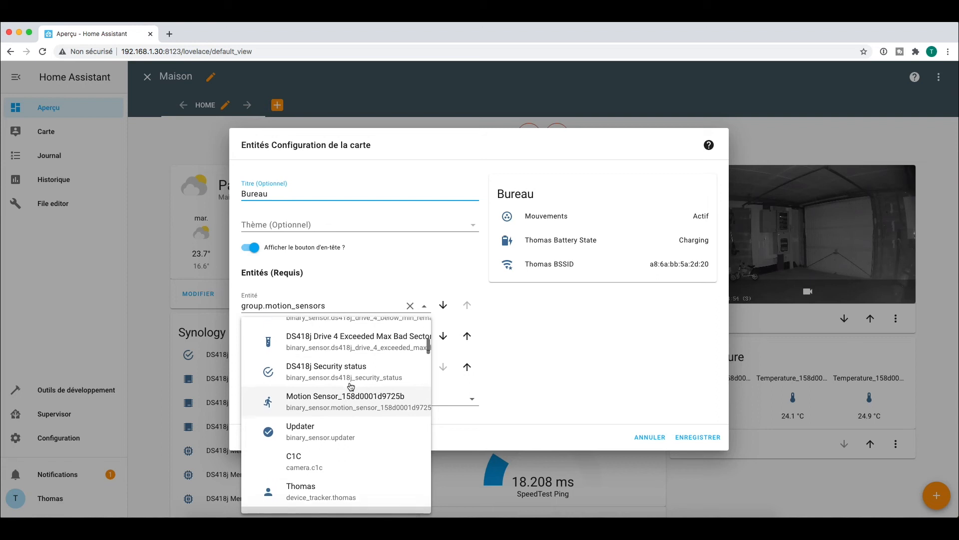
pyautogui.click(323, 401)
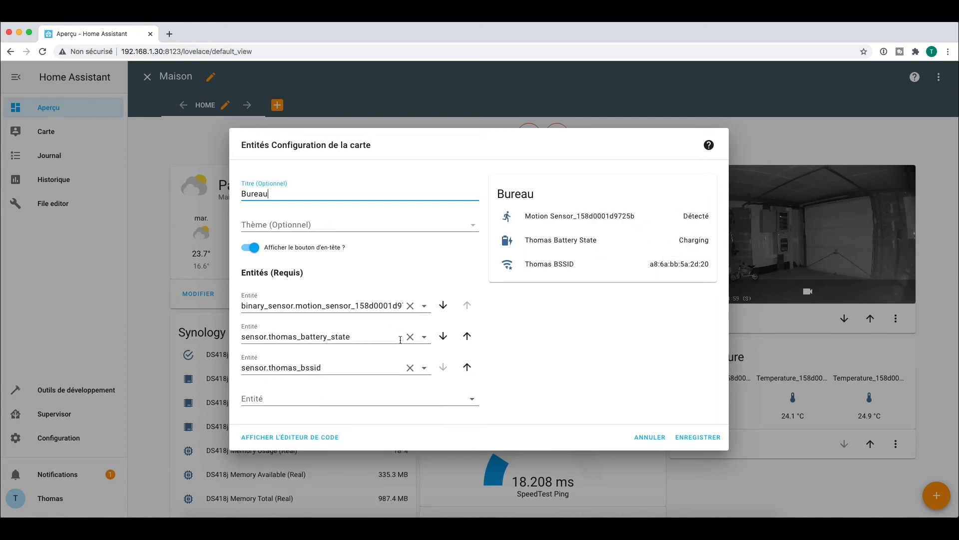
# - Set the Bureau card's second entity to sensor.temperature_158d0001ab7166 and the third to the personal device's battery level sensor, and save the card
pyautogui.click(422, 339)
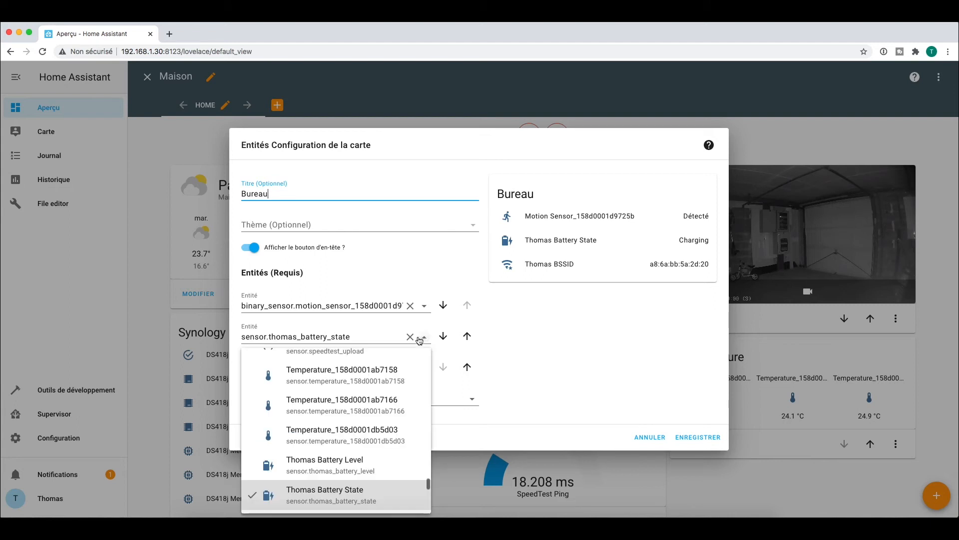
pyautogui.click(335, 409)
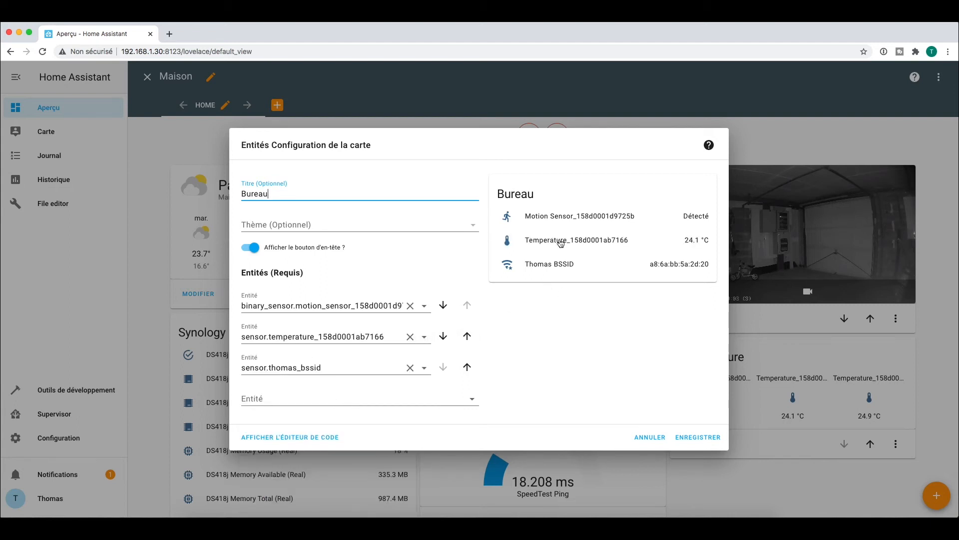
pyautogui.click(423, 371)
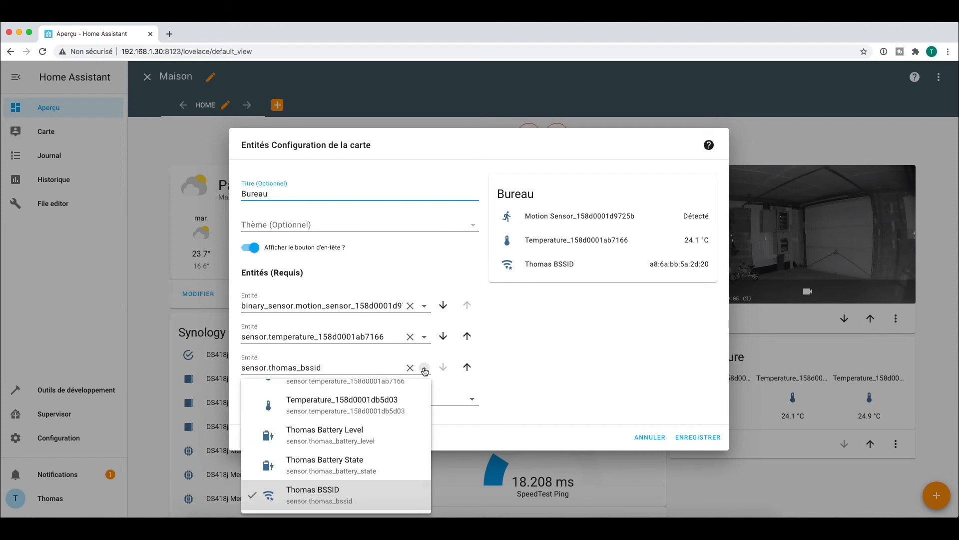
pyautogui.click(378, 439)
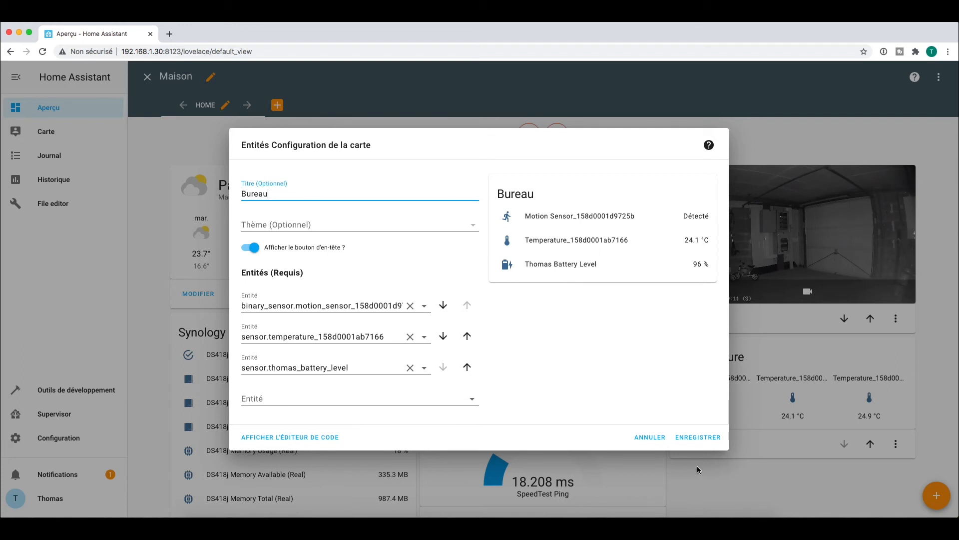
pyautogui.click(700, 438)
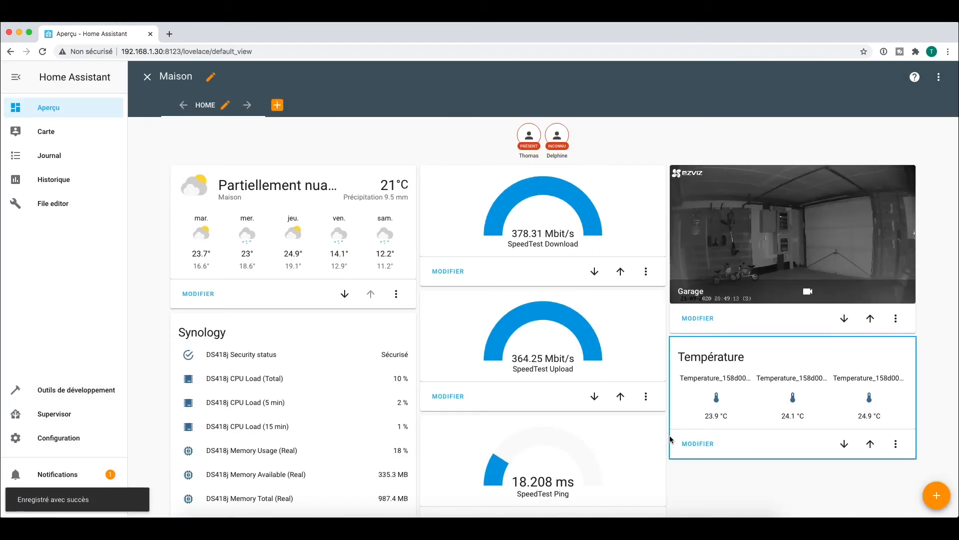
# - Review the Bureau and Température cards on the Home view and leave the dashboard's edit mode
pyautogui.scroll(-2, 672, 436)
pyautogui.scroll(-3, 673, 436)
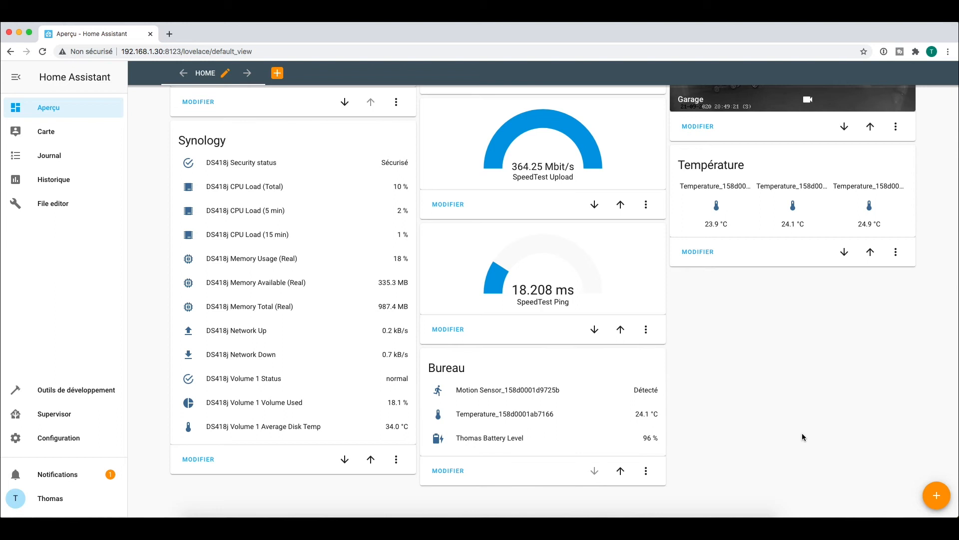
pyautogui.scroll(5, 803, 436)
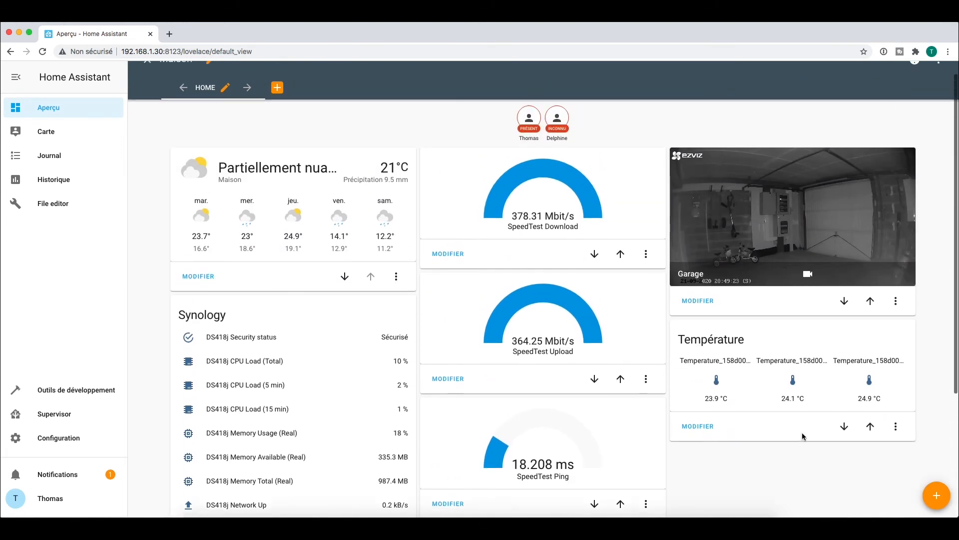
pyautogui.scroll(1, 802, 436)
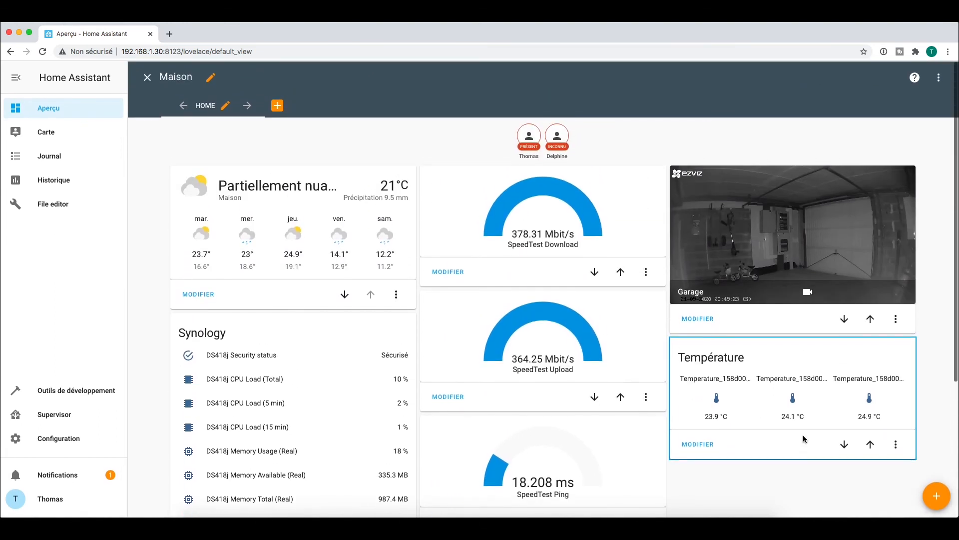
pyautogui.click(147, 77)
pyautogui.scroll(-2, 570, 294)
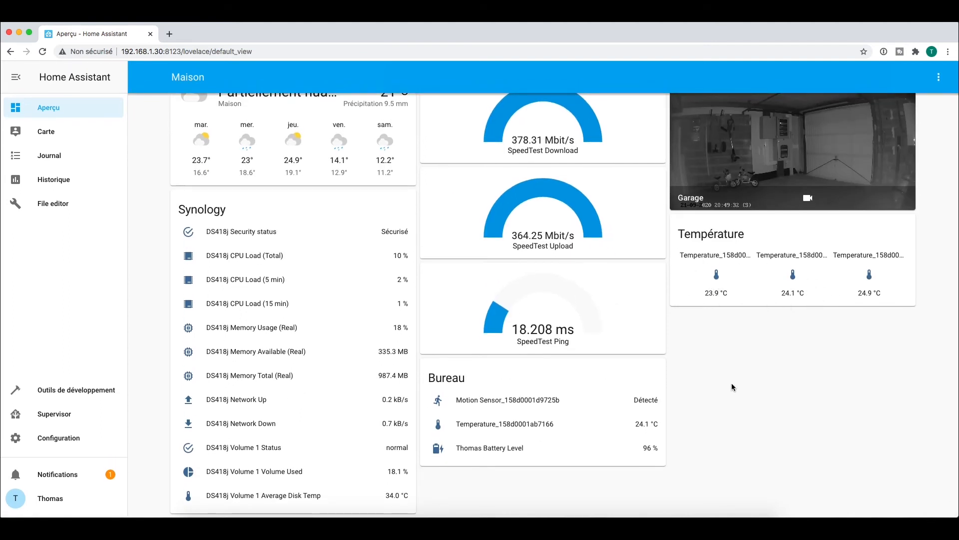
pyautogui.scroll(2, 728, 385)
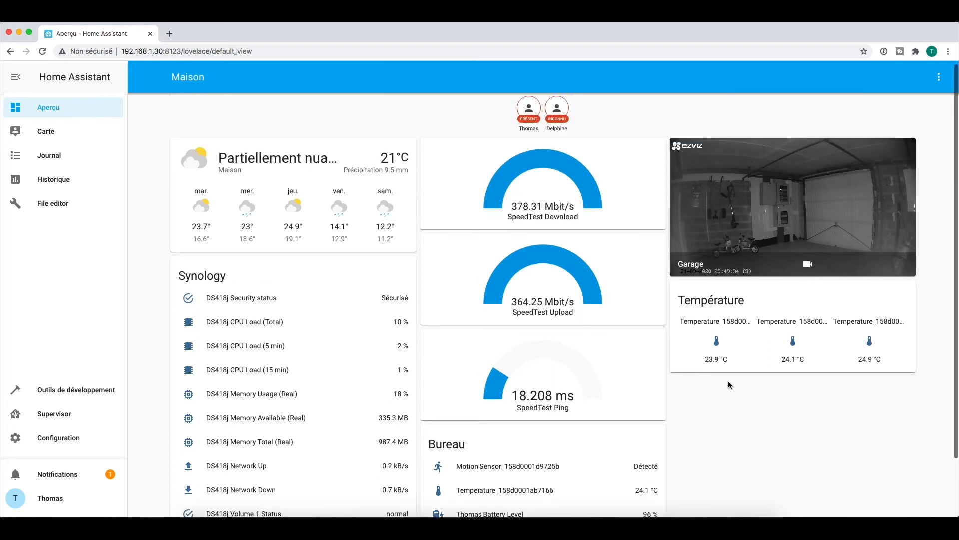